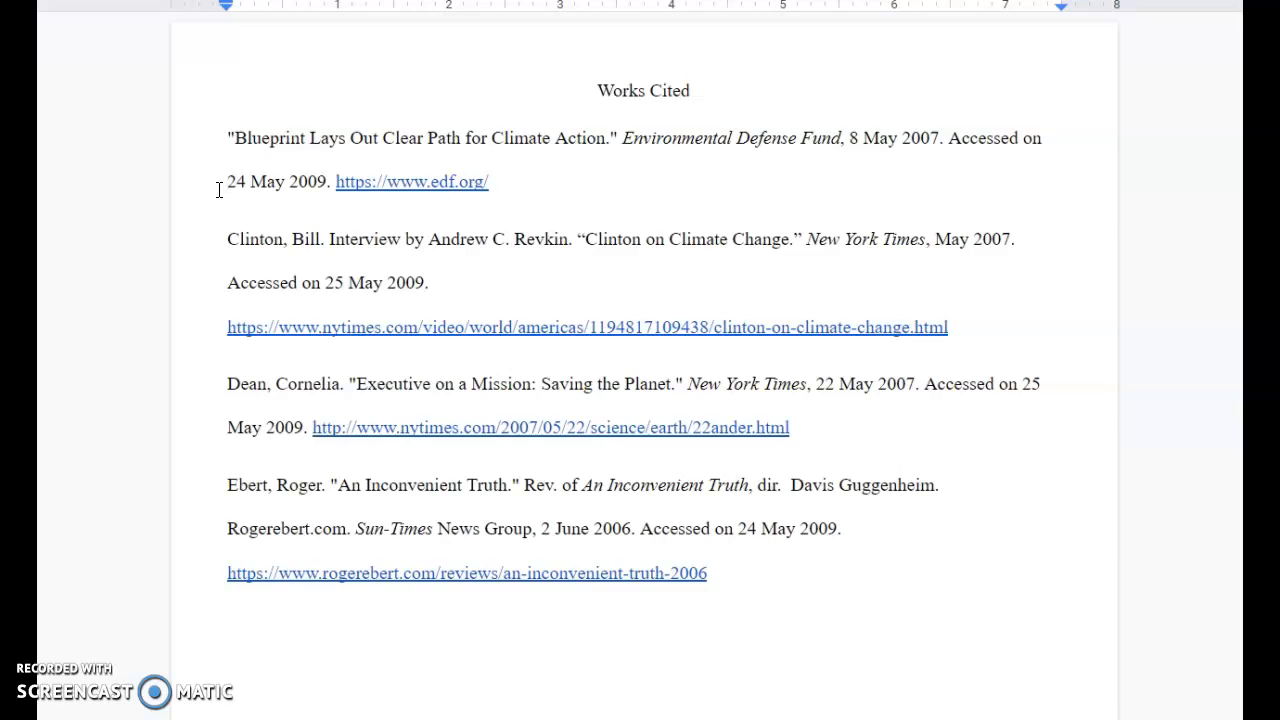
pyautogui.press('Tab')
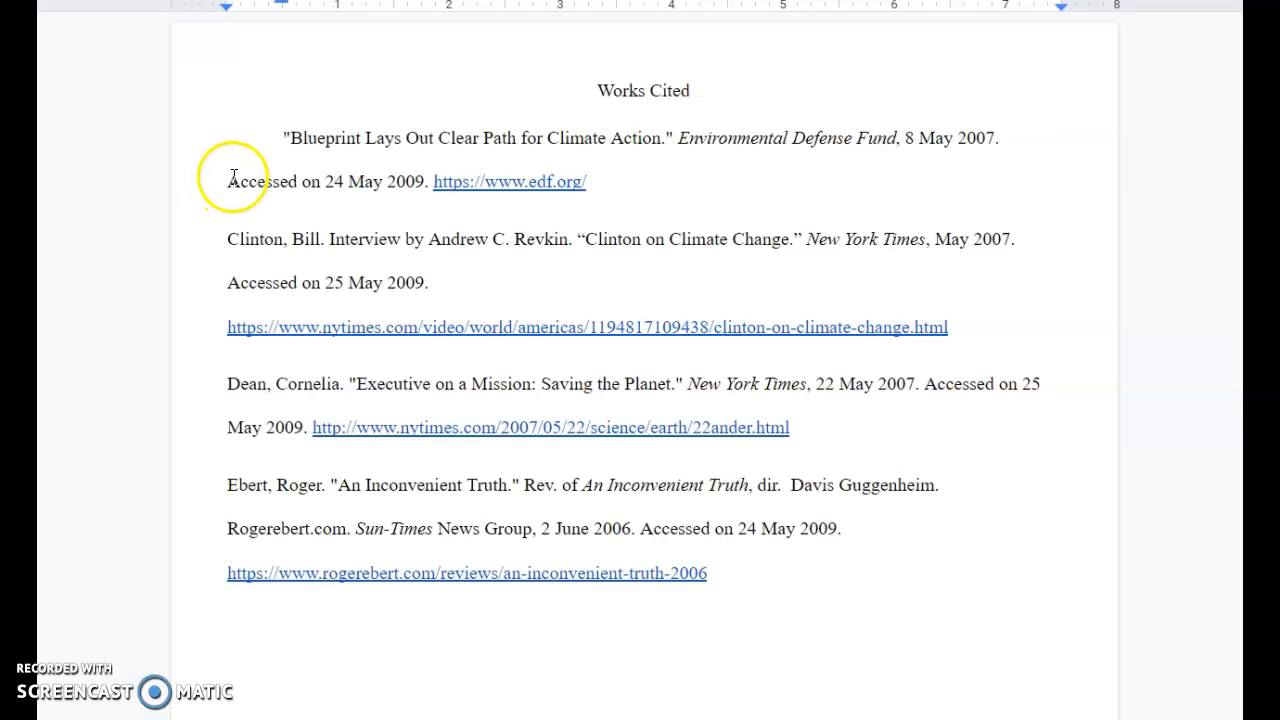
pyautogui.press('BackSpace')
pyautogui.click(233, 181)
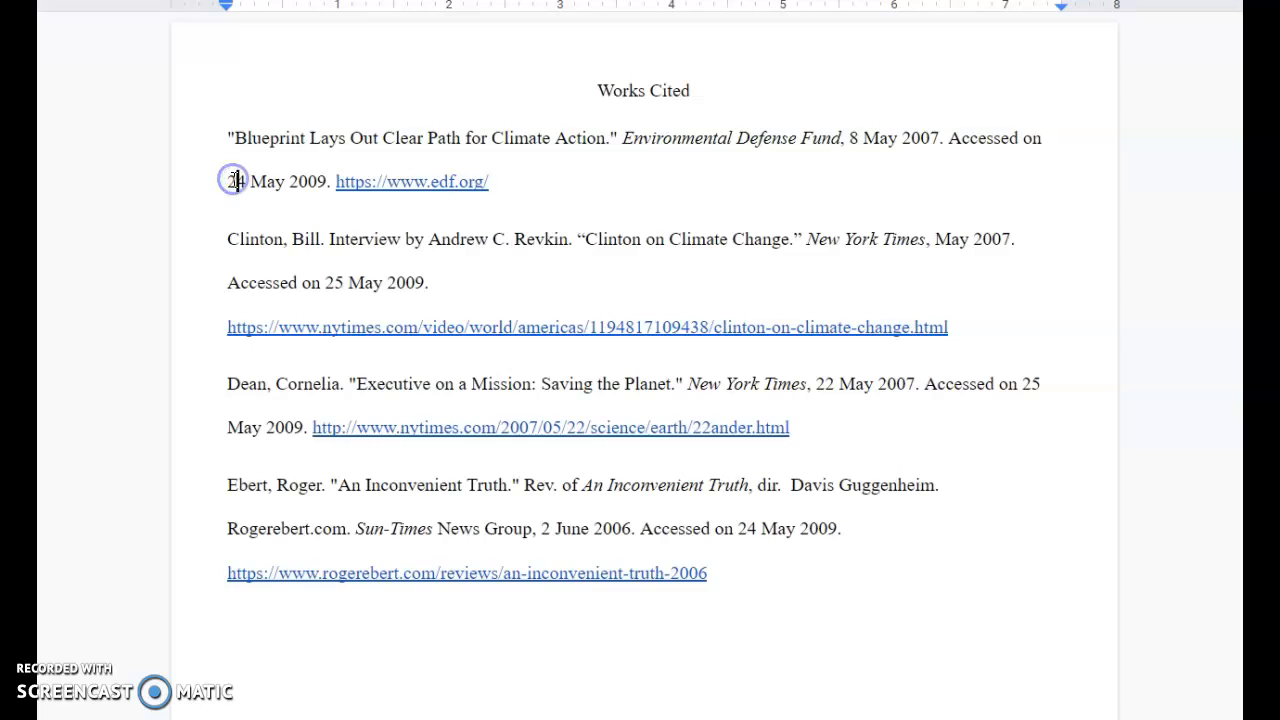
pyautogui.click(227, 182)
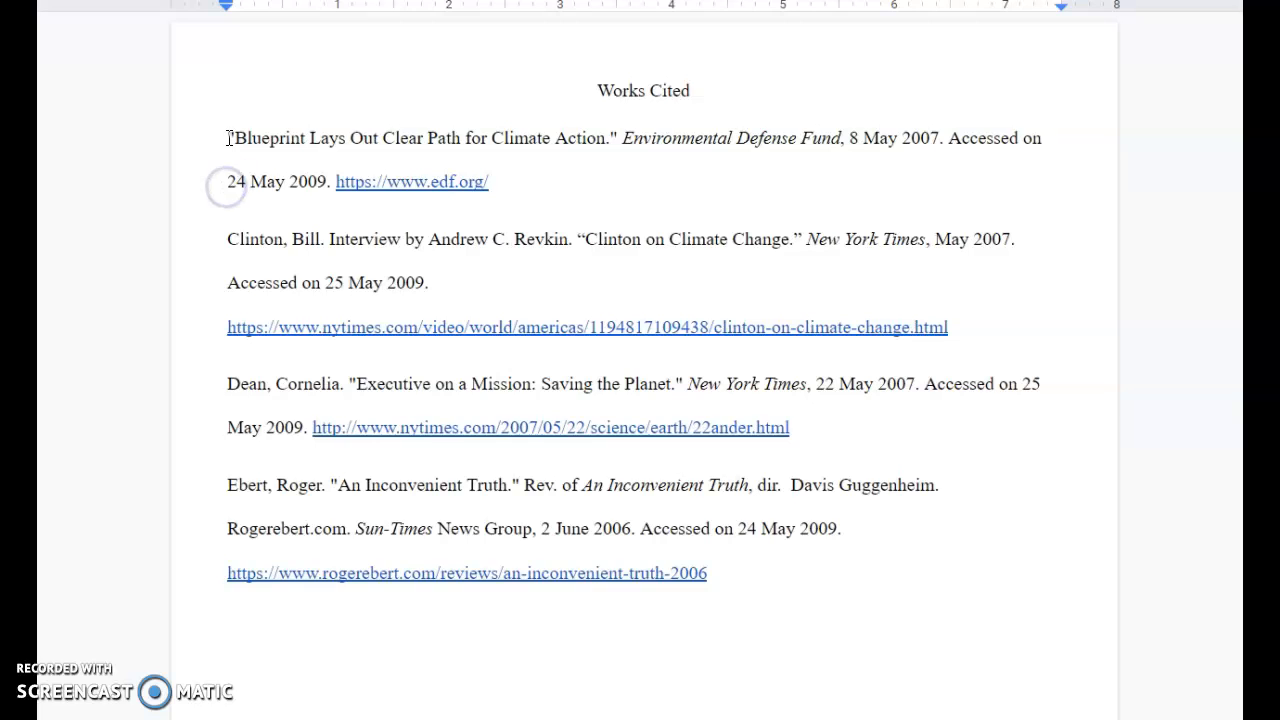
pyautogui.moveTo(228, 138); pyautogui.dragTo(494, 191)
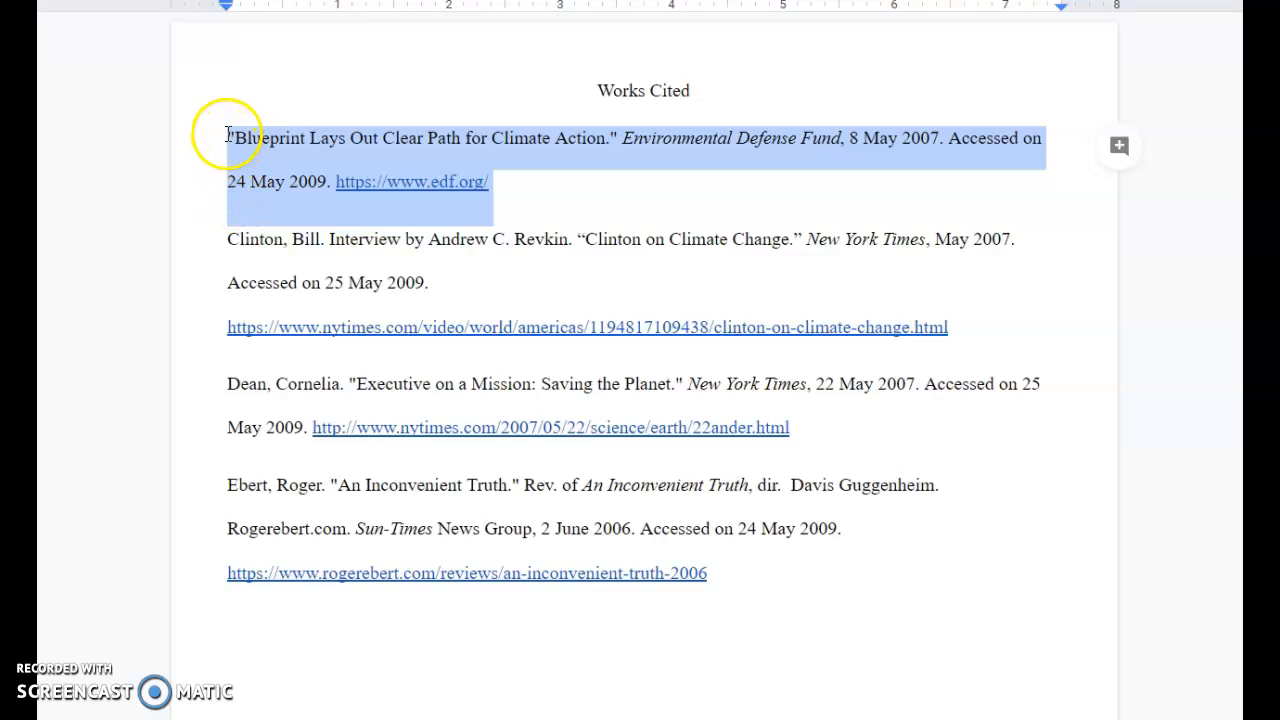
pyautogui.click(491, 193)
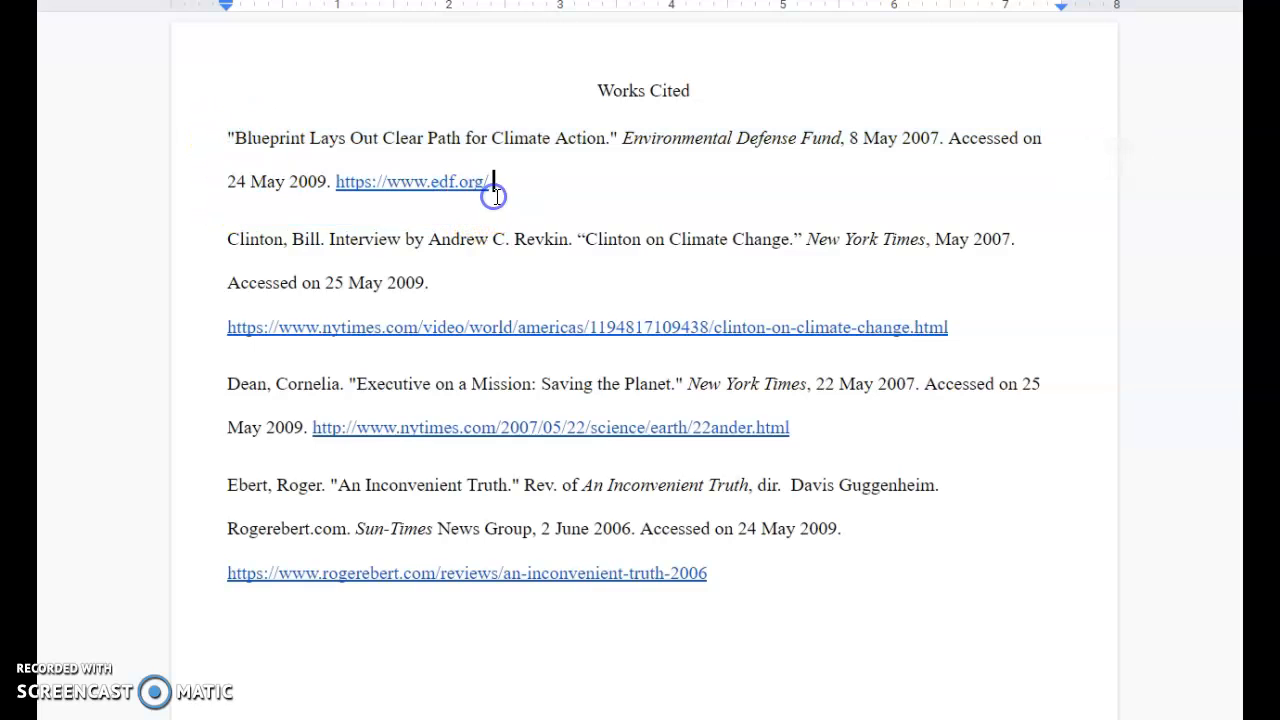
# Break the "Blueprint Lays Out Clear Path for Climate Action" citation before "24 May 2009" and indent its second line half an inch.
pyautogui.click(227, 183)
pyautogui.press('Return')
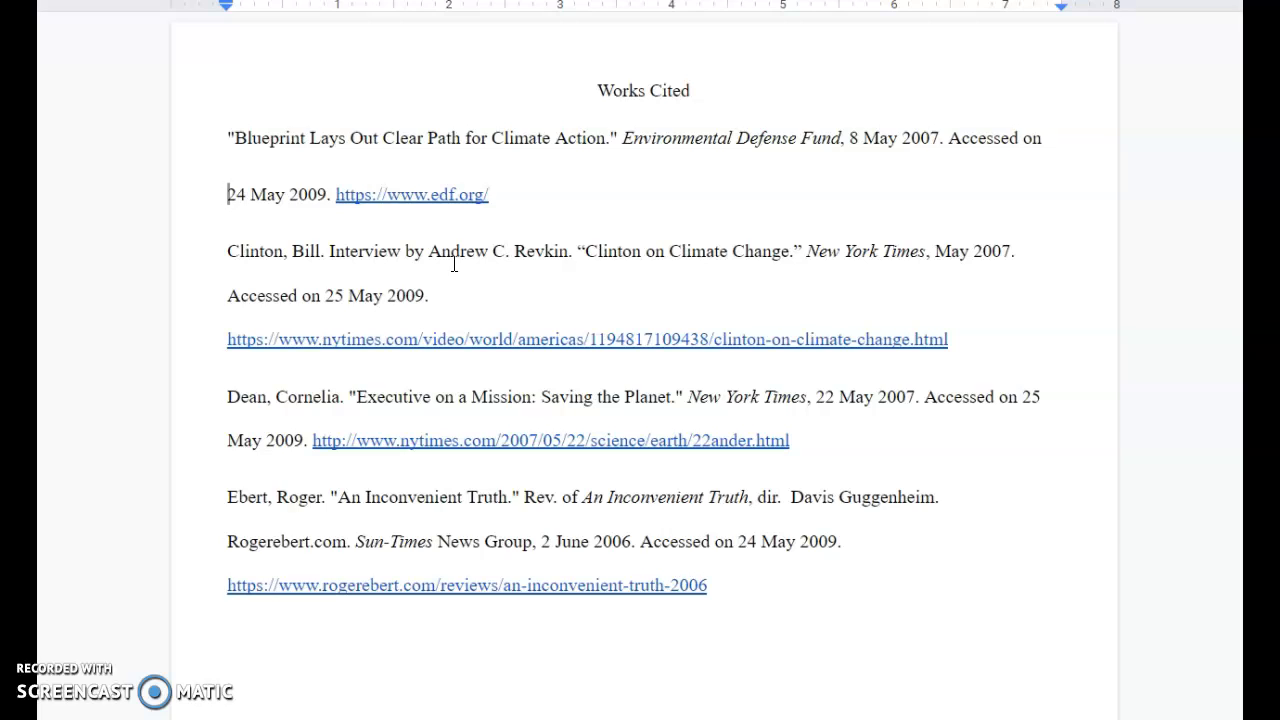
pyautogui.press('Tab')
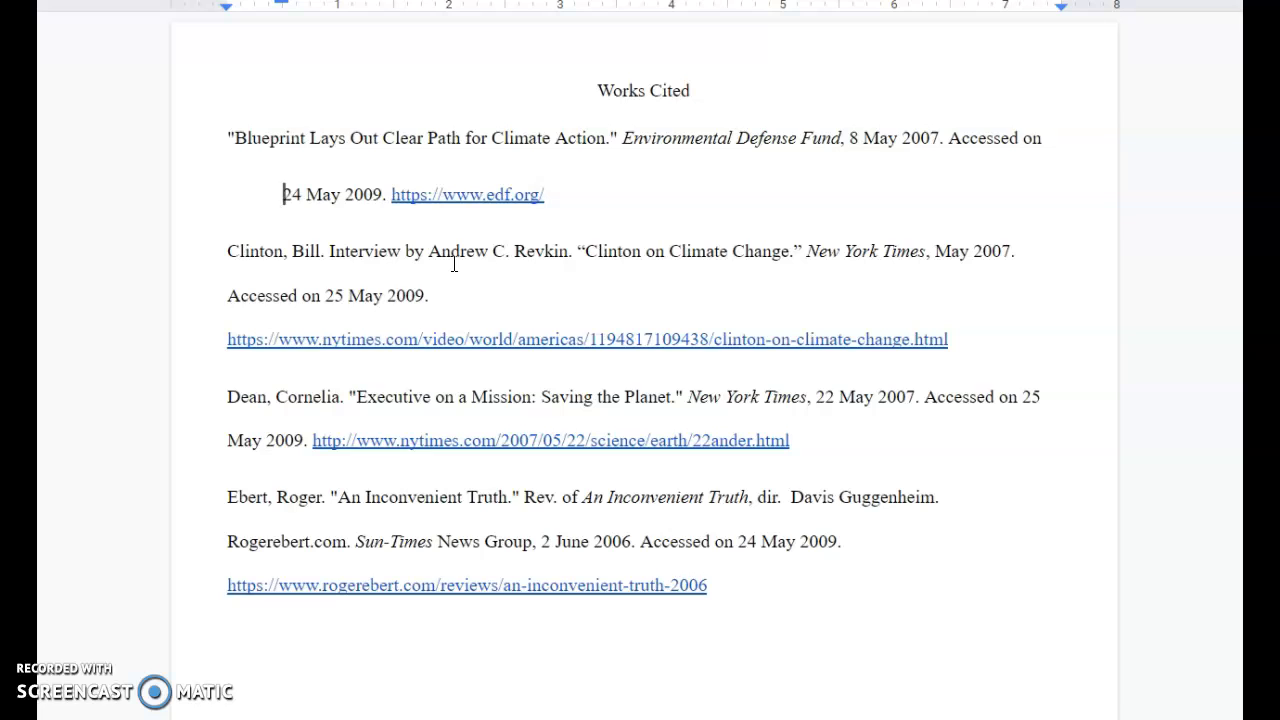
pyautogui.click(227, 343)
pyautogui.press('BackSpace')
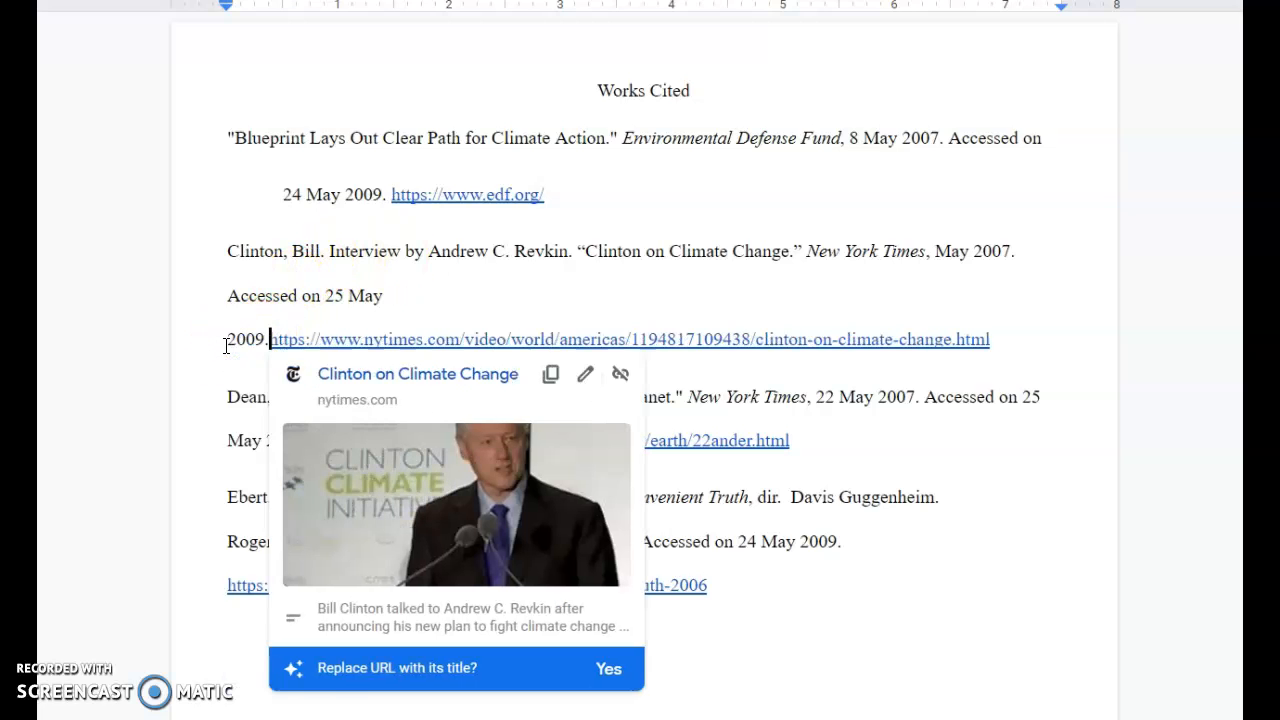
pyautogui.press('Return')
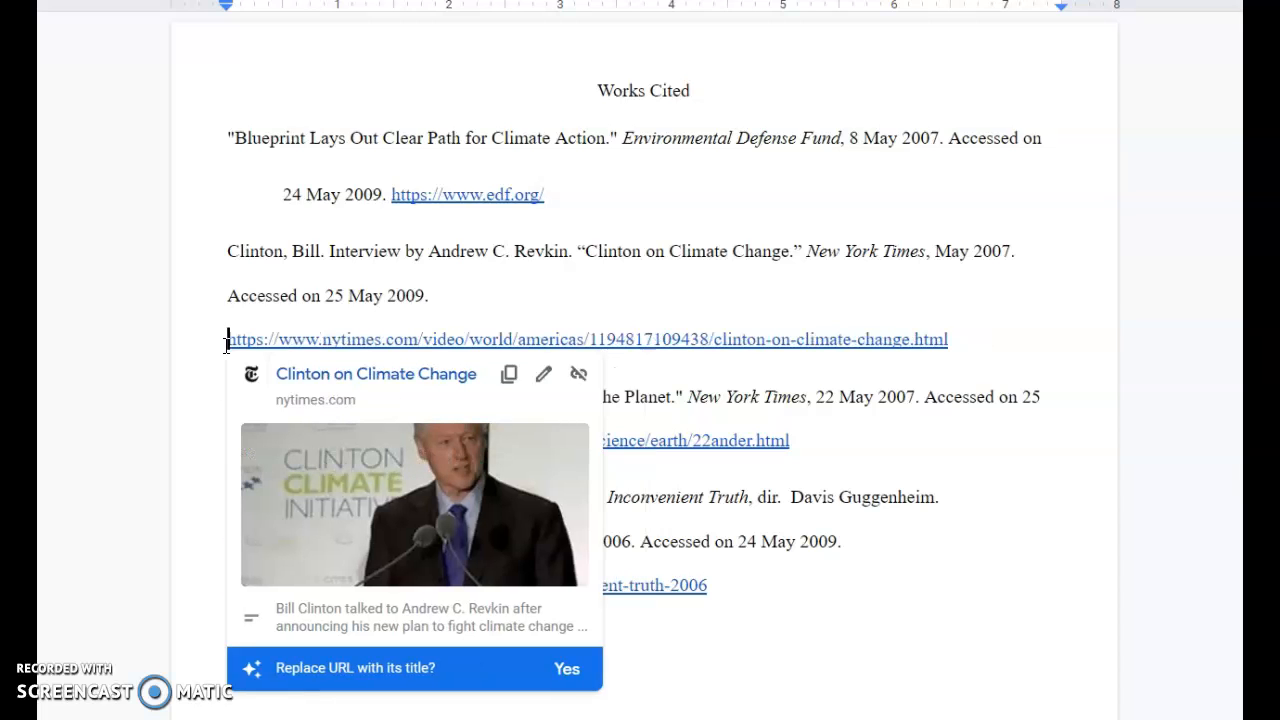
pyautogui.click(196, 221)
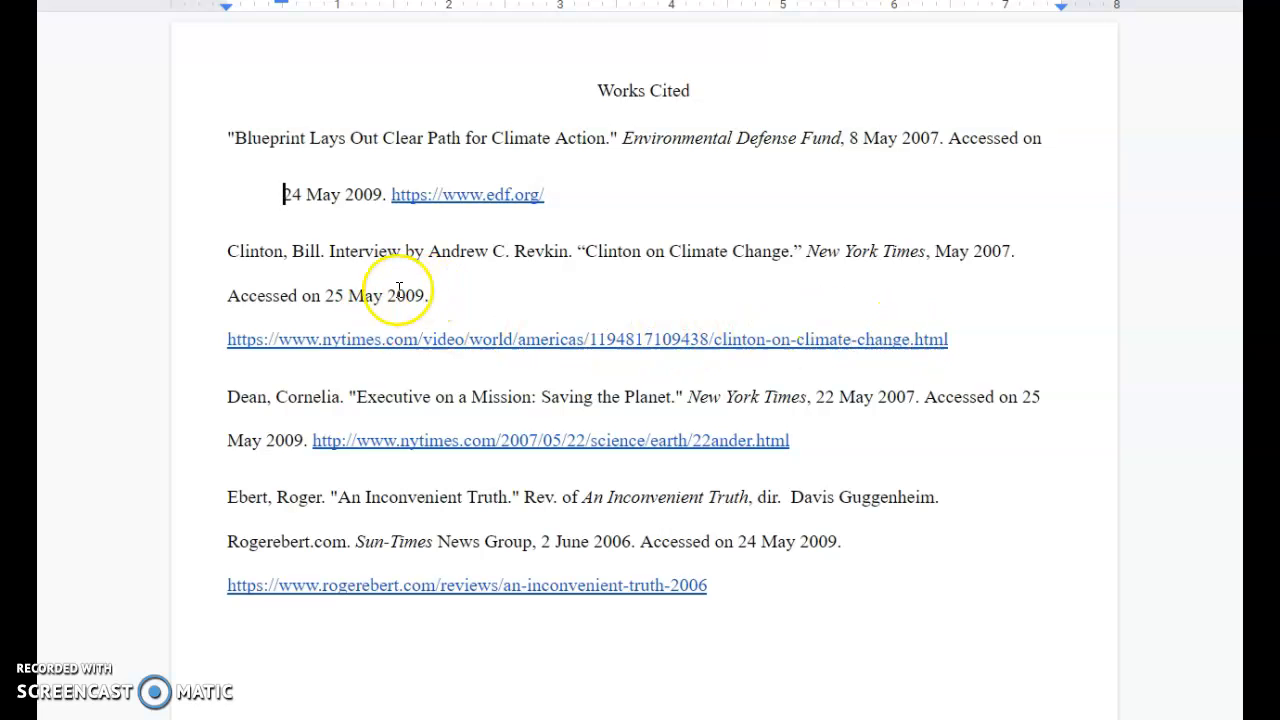
# Put "Accessed on 25 May 2009." and the URL of the "Clinton on Climate Change" citation on separate lines, each indented half an inch.
pyautogui.click(229, 296)
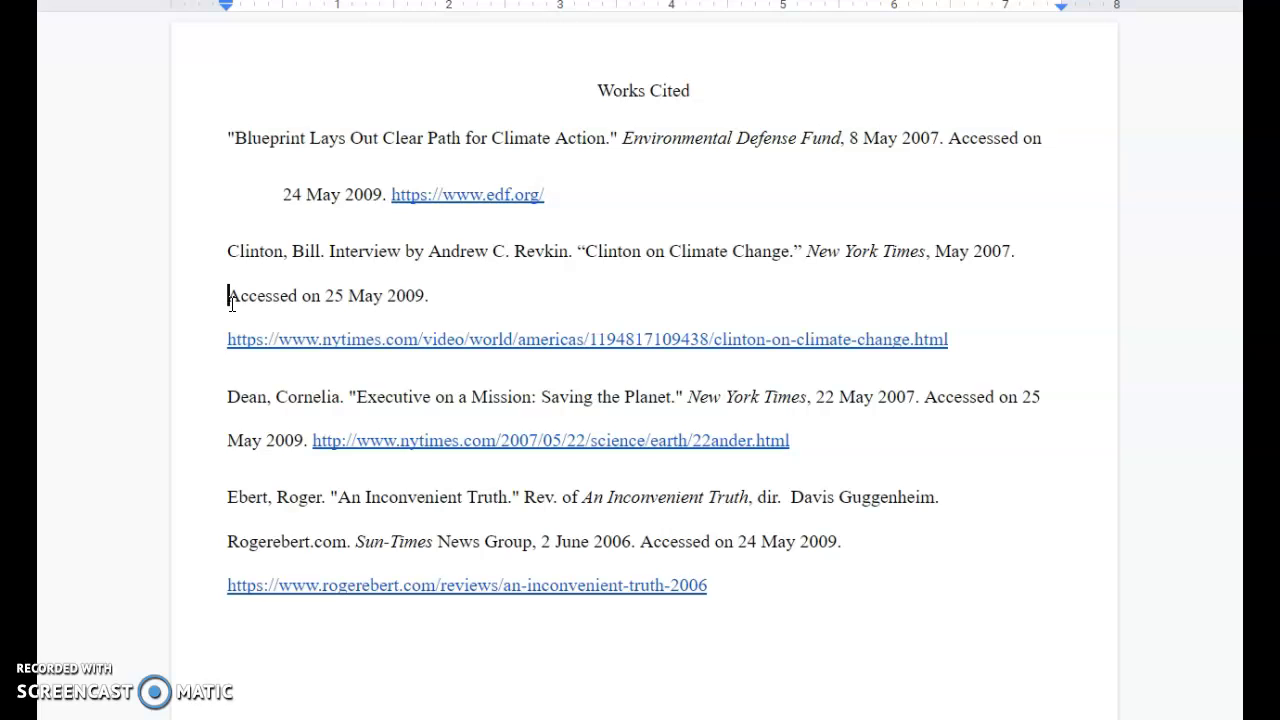
pyautogui.press('Return')
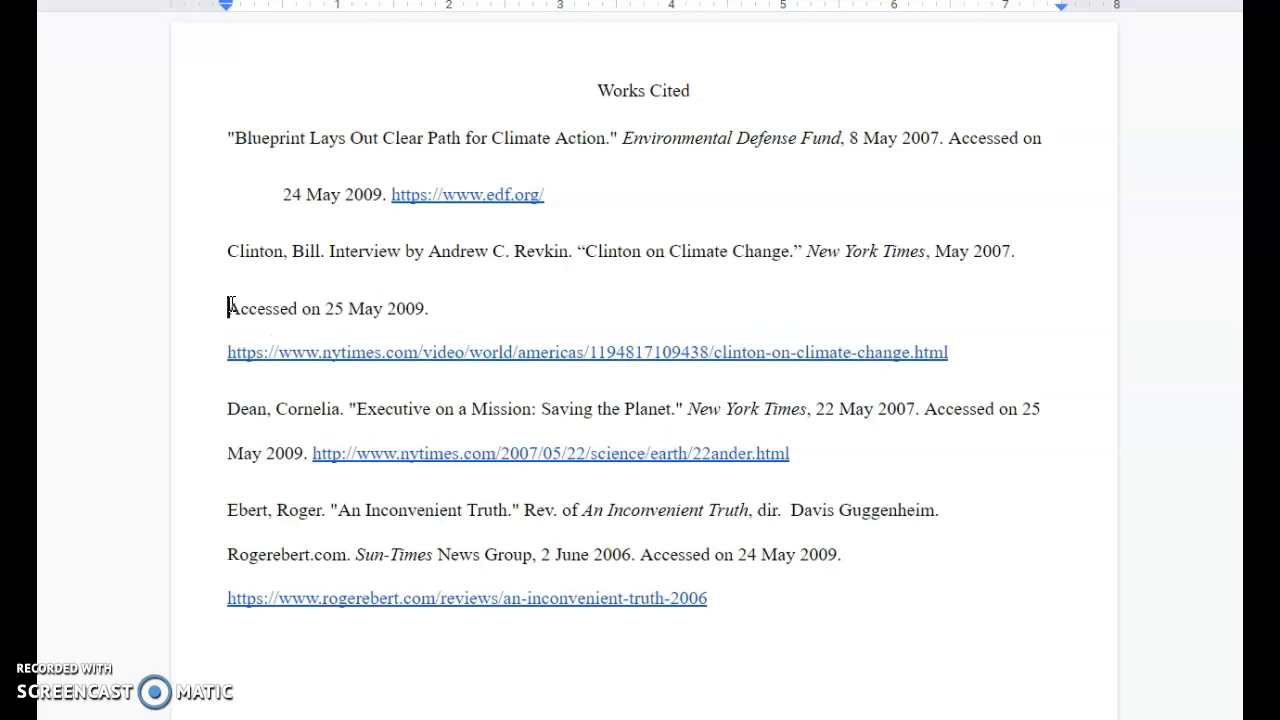
pyautogui.press('Tab')
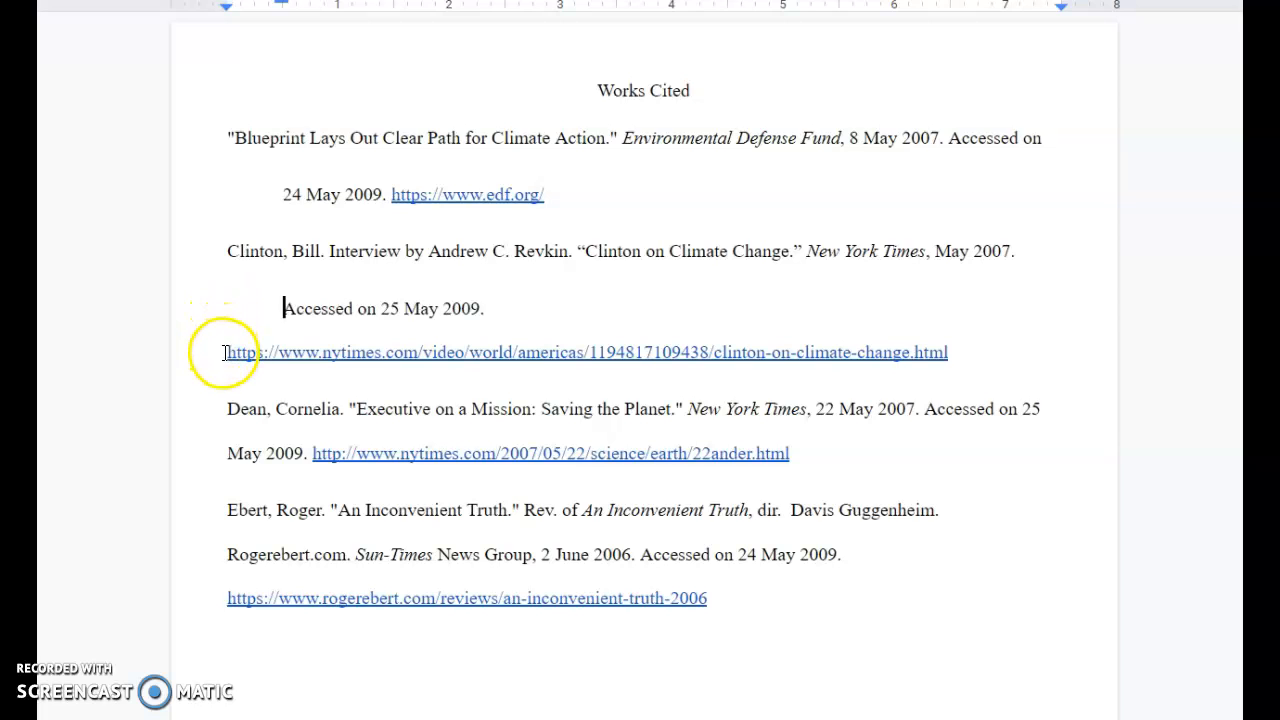
pyautogui.click(224, 353)
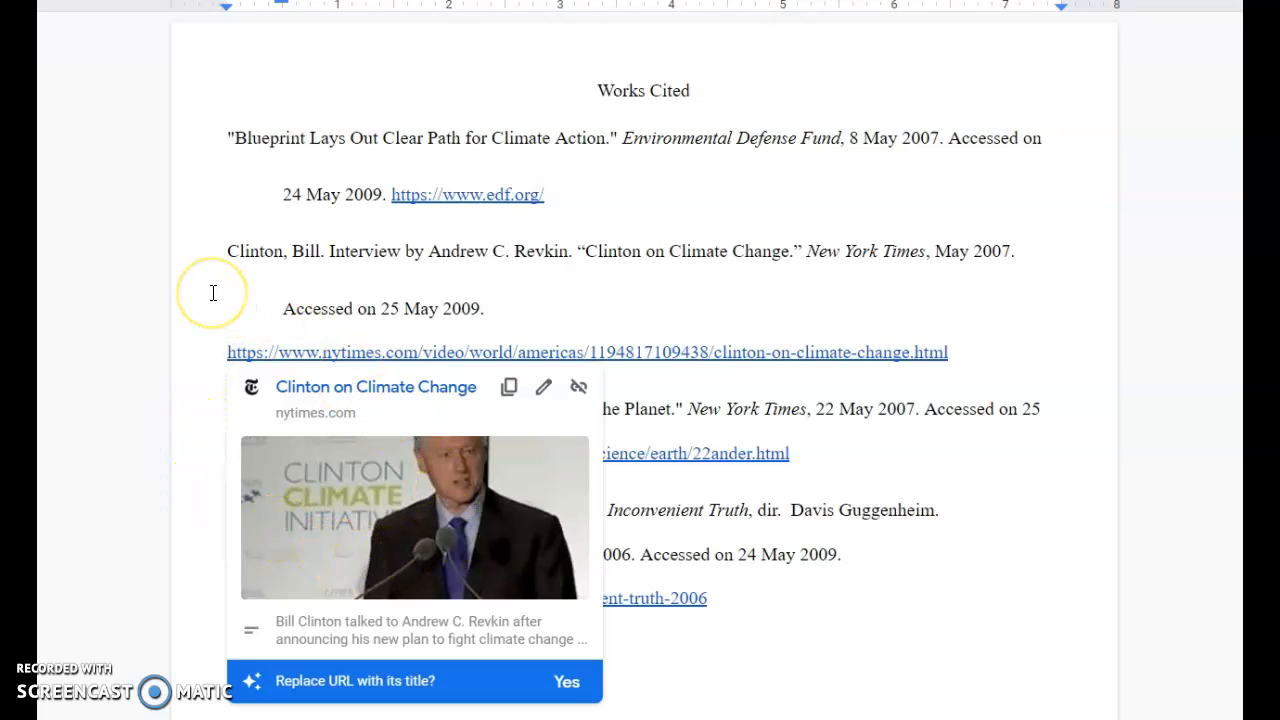
pyautogui.press('BackSpace')
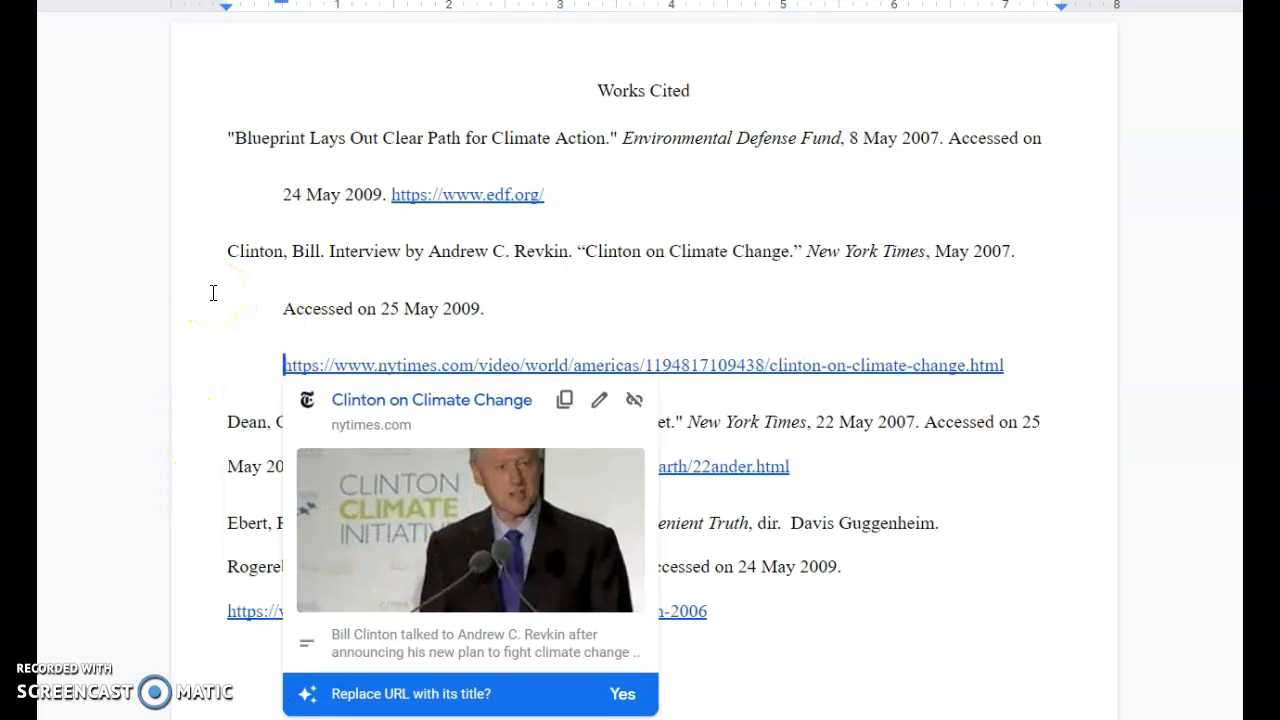
pyautogui.scroll(-1, 720, 220)
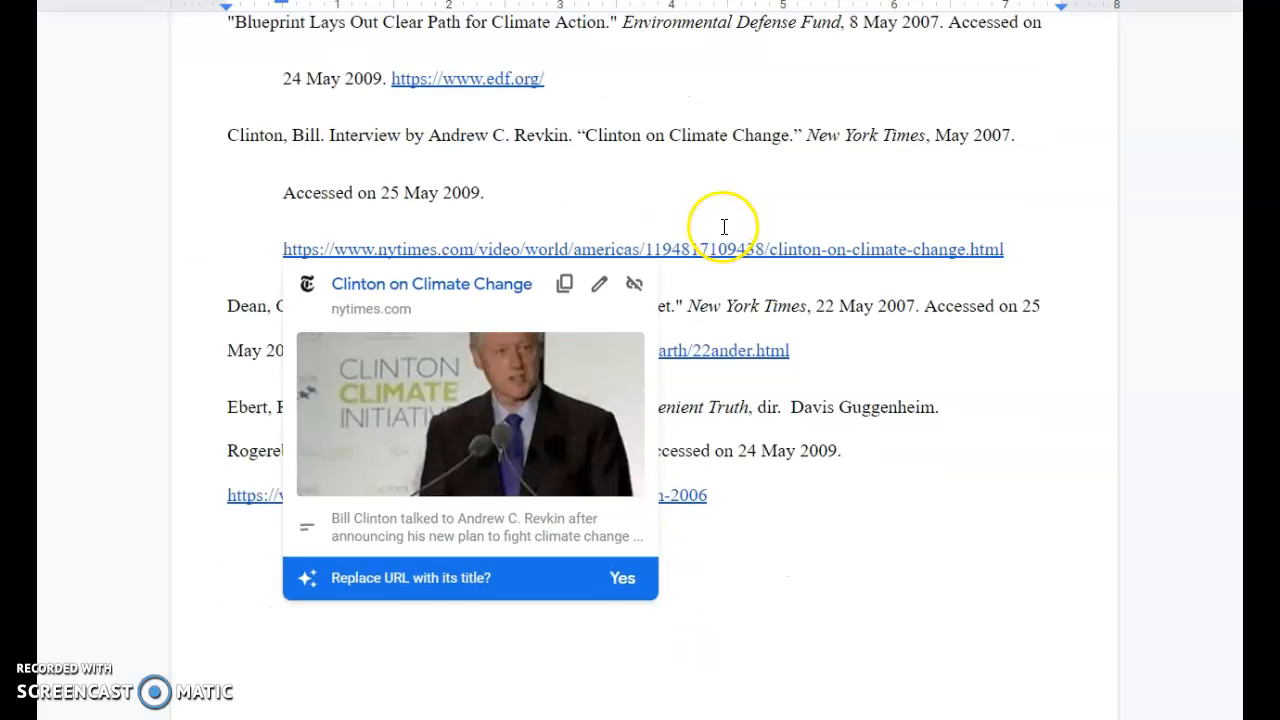
pyautogui.click(1009, 538)
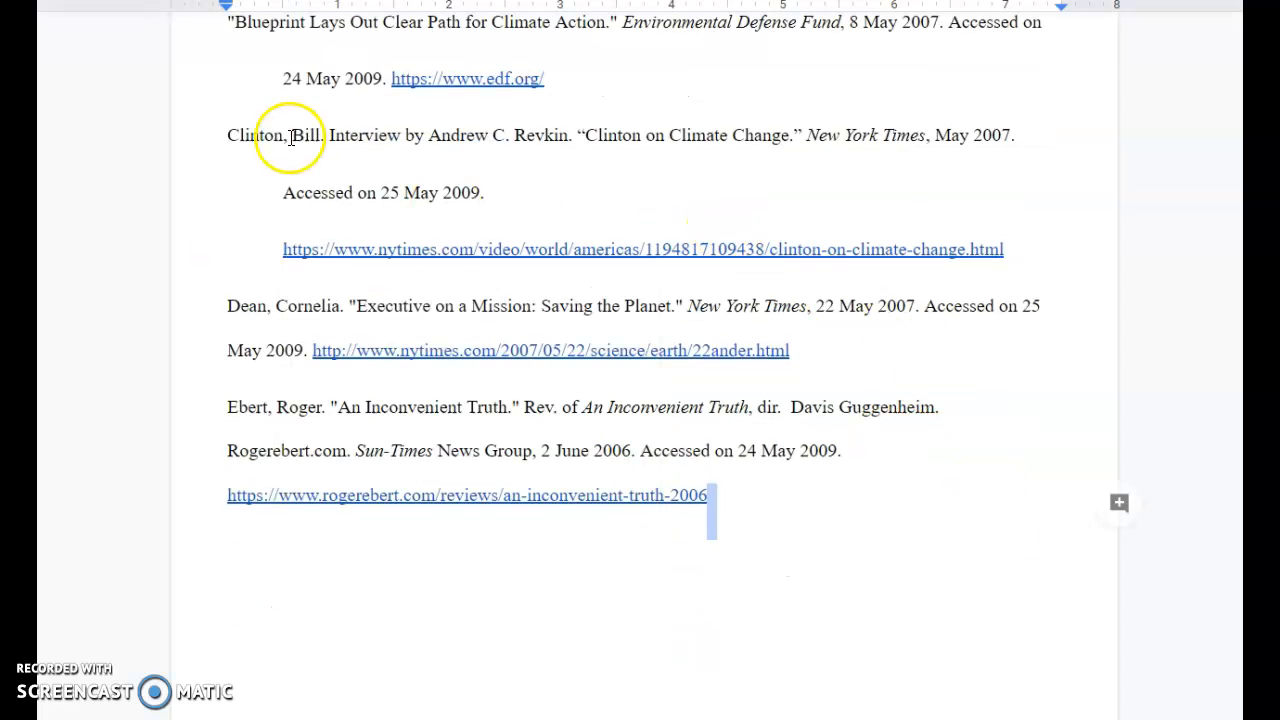
# Break the "Executive on a Mission: Saving the Planet" citation before "May 2009" and indent its second line half an inch.
pyautogui.click(230, 352)
pyautogui.press('BackSpace')
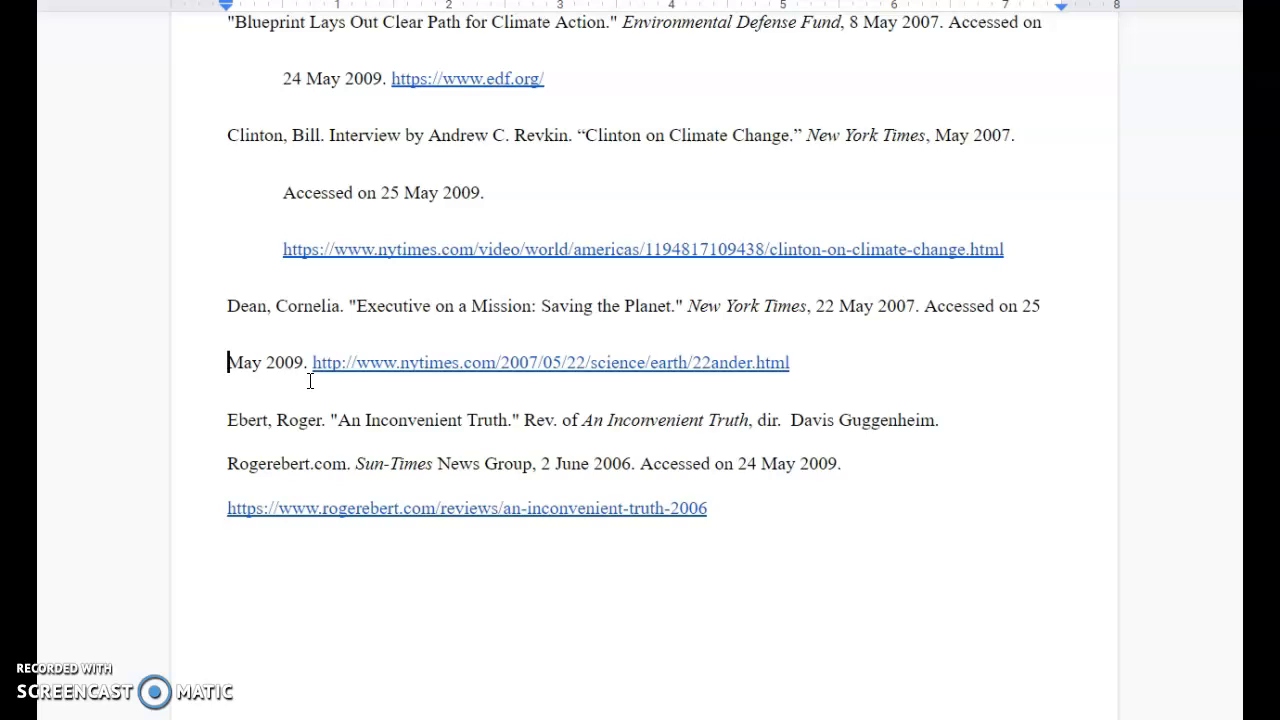
pyautogui.press('Tab')
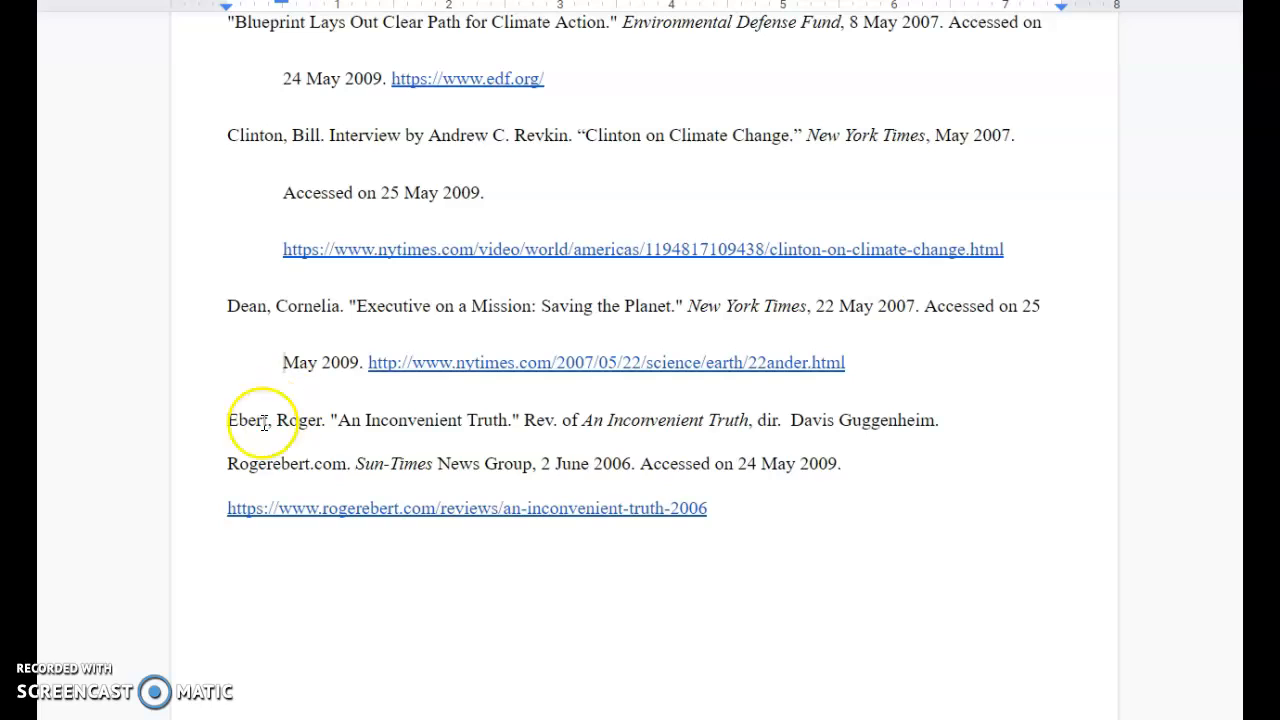
# Break the "An Inconvenient Truth" citation before "Rogerebert.com" and before its URL, indenting both continuation lines half an inch.
pyautogui.click(225, 466)
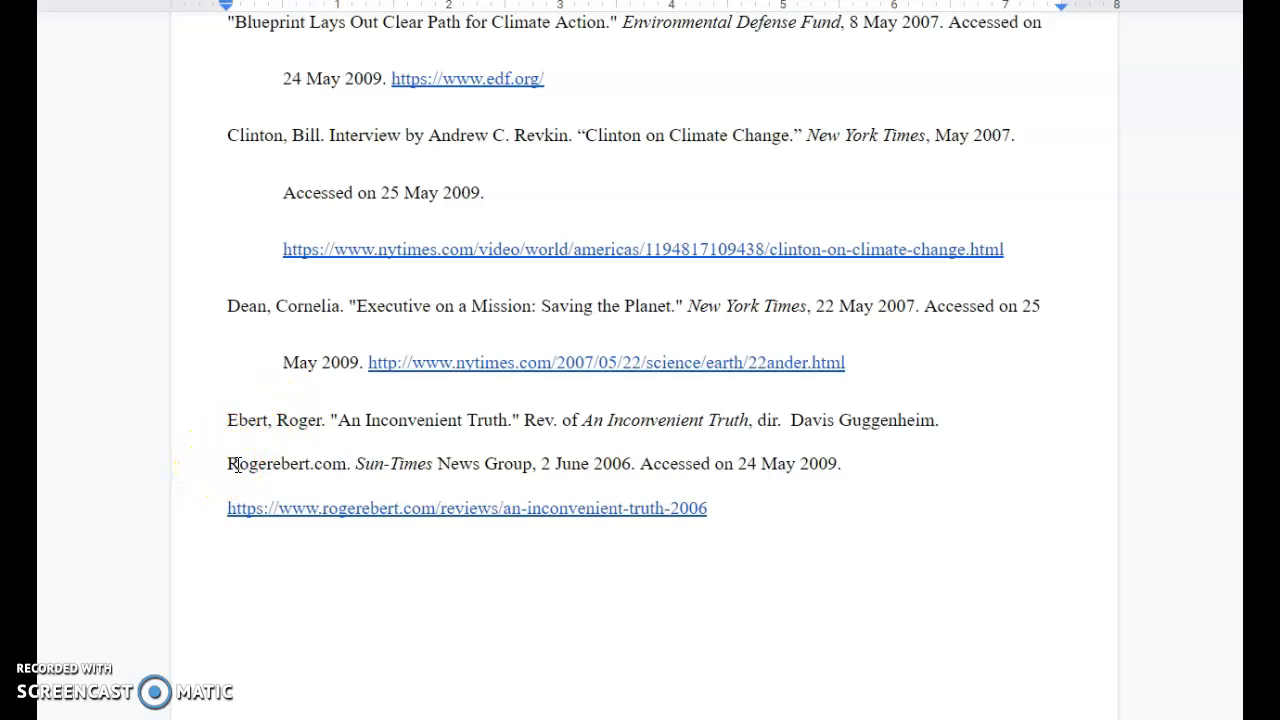
pyautogui.press('BackSpace')
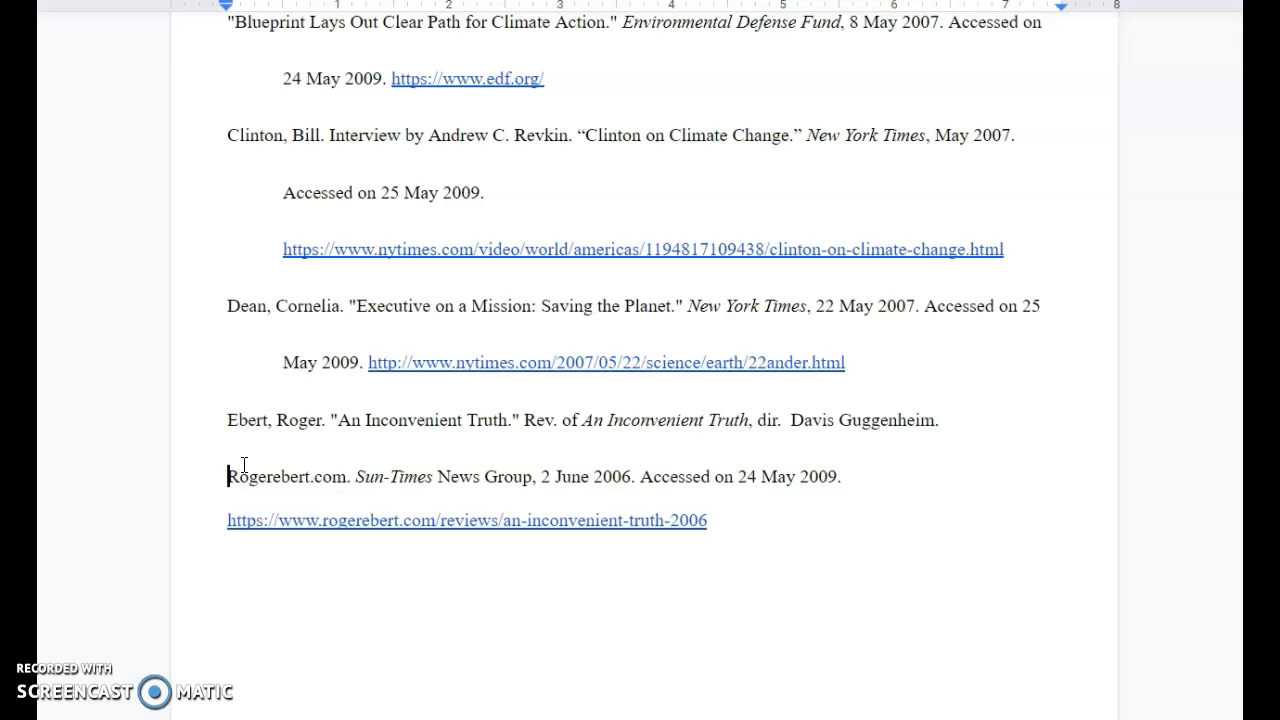
pyautogui.press('Tab')
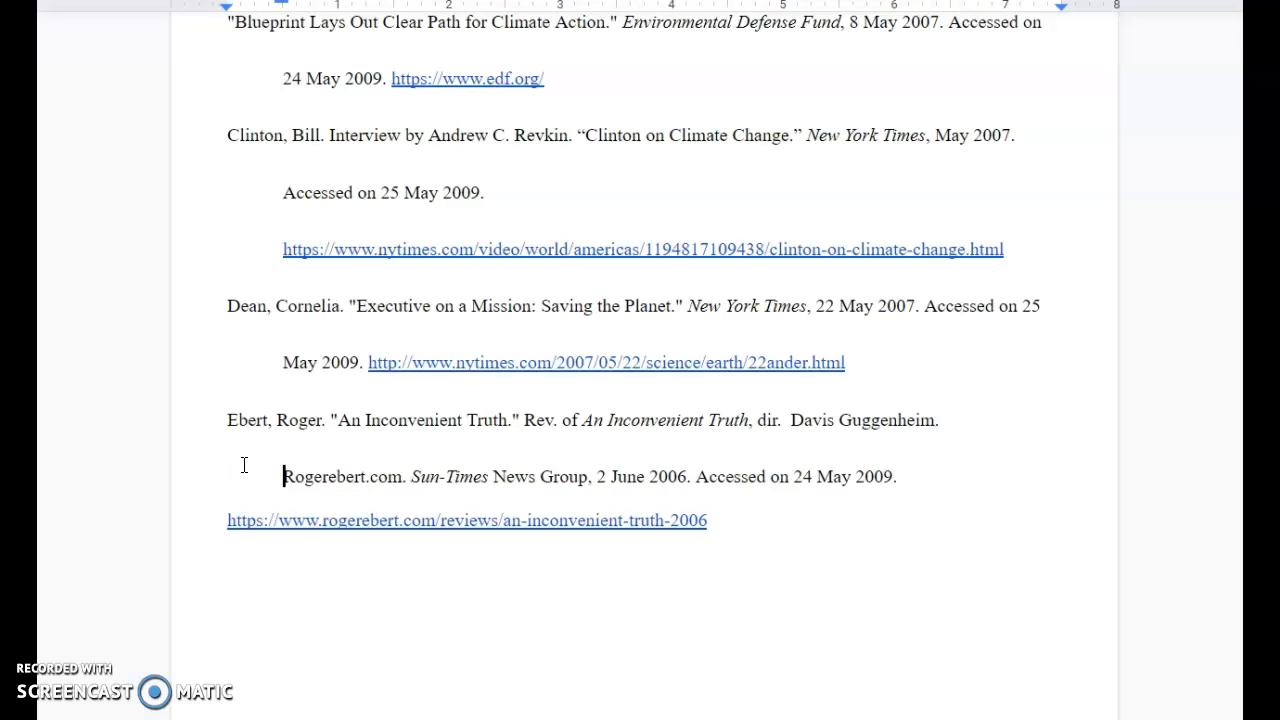
pyautogui.click(223, 526)
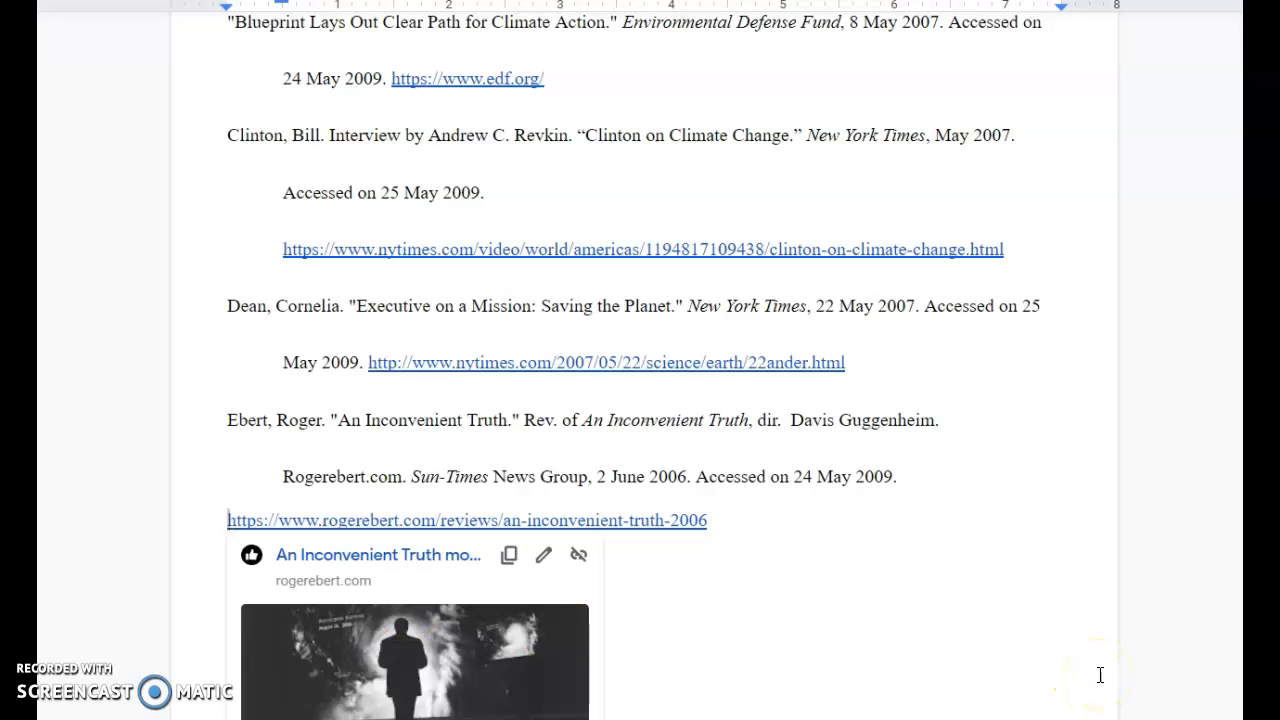
pyautogui.press('Tab')
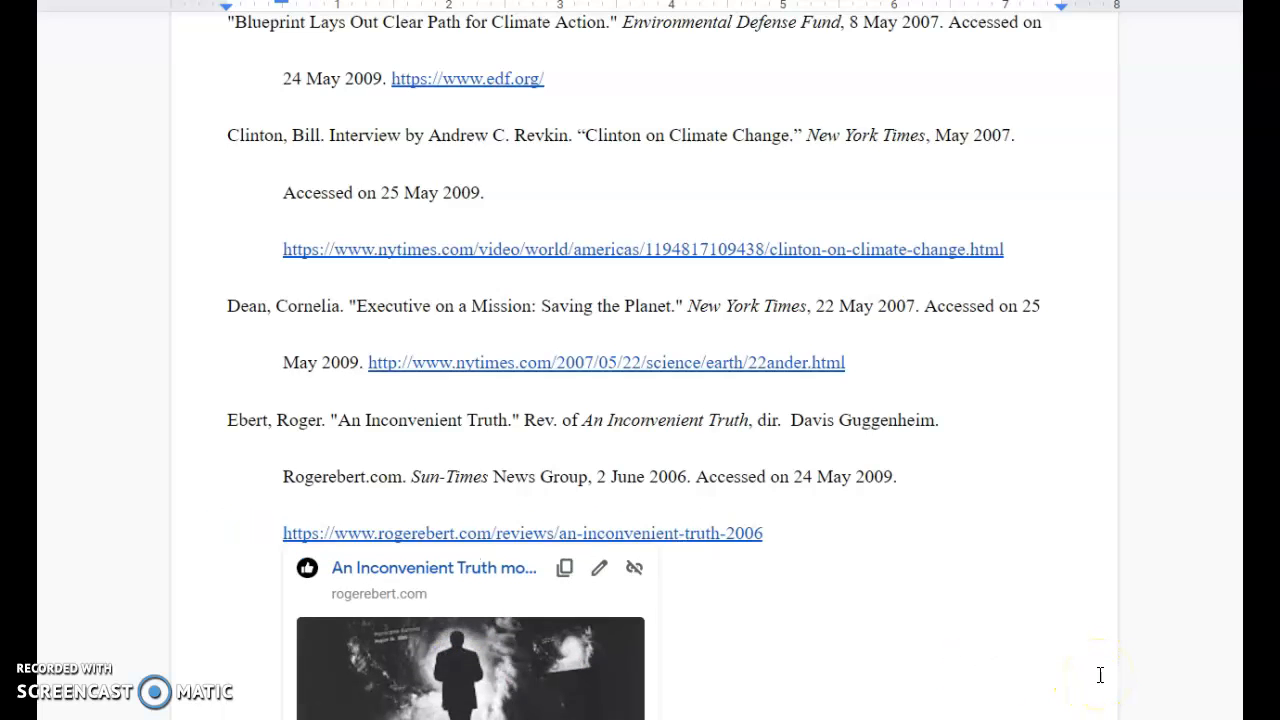
pyautogui.click(872, 567)
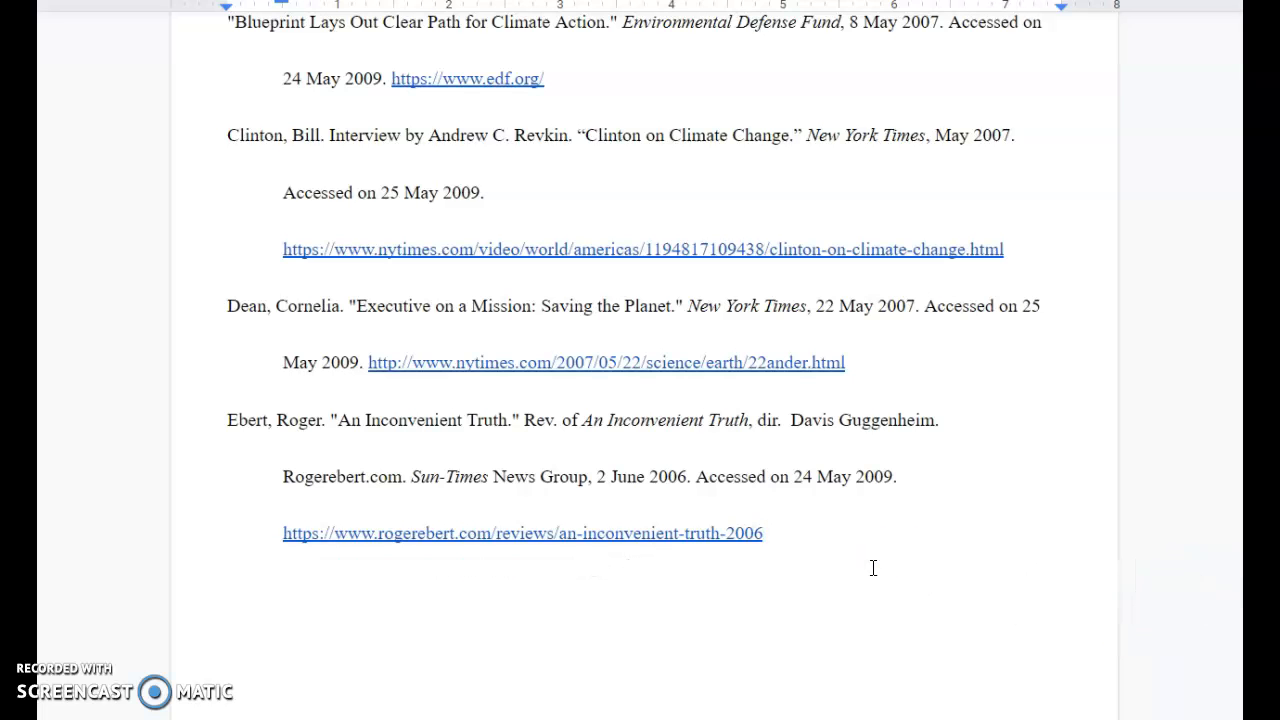
pyautogui.scroll(1, 858, 597)
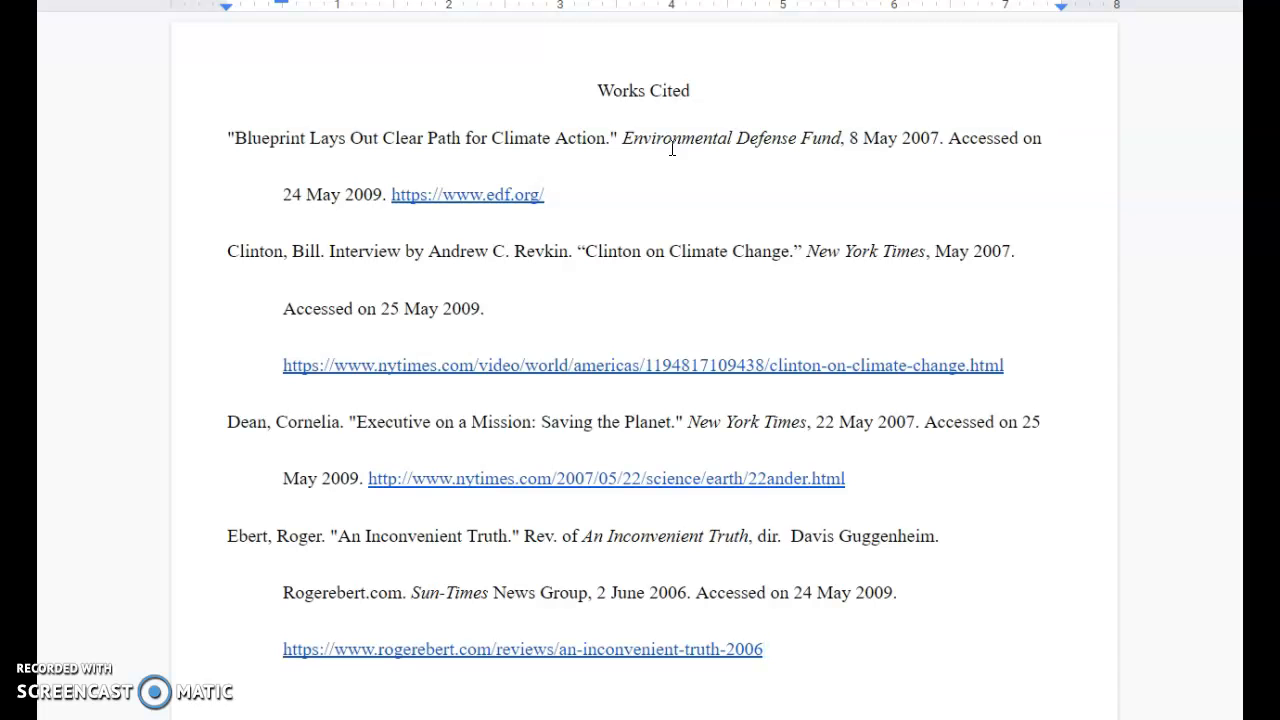
pyautogui.scroll(-2, 672, 150)
pyautogui.click(237, 546)
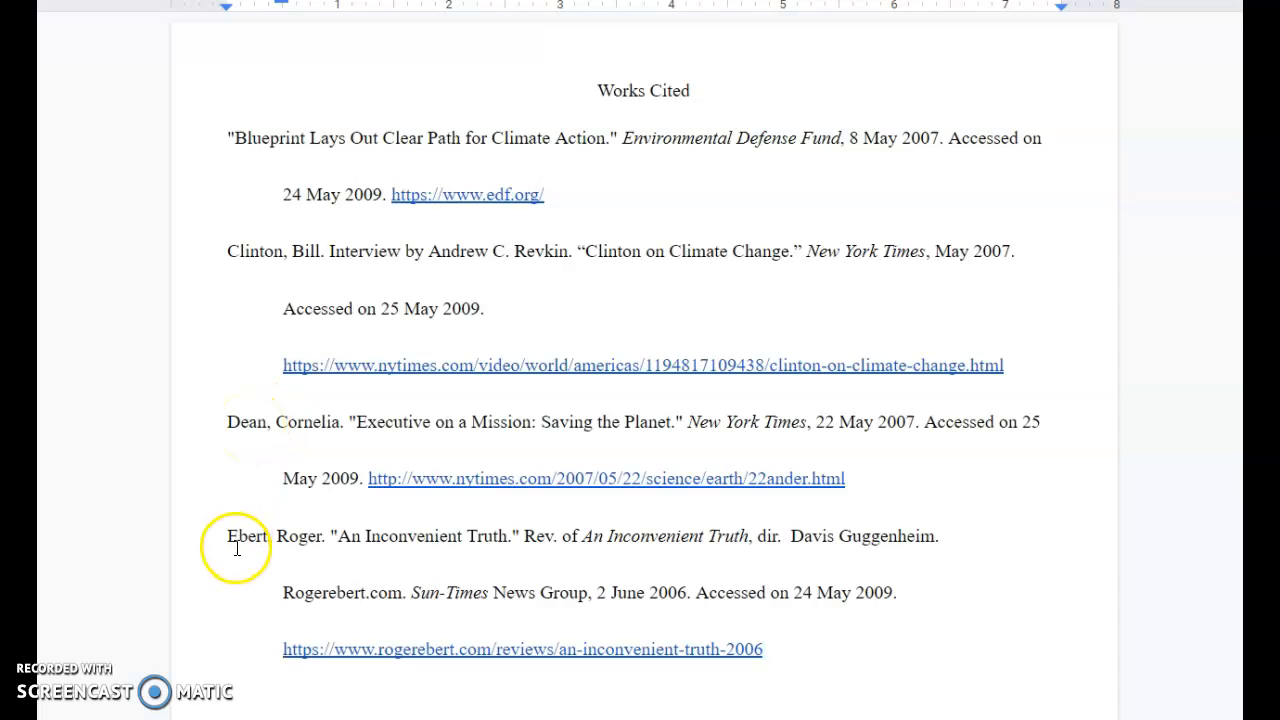
pyautogui.scroll(-1, 235, 545)
pyautogui.scroll(1, 235, 542)
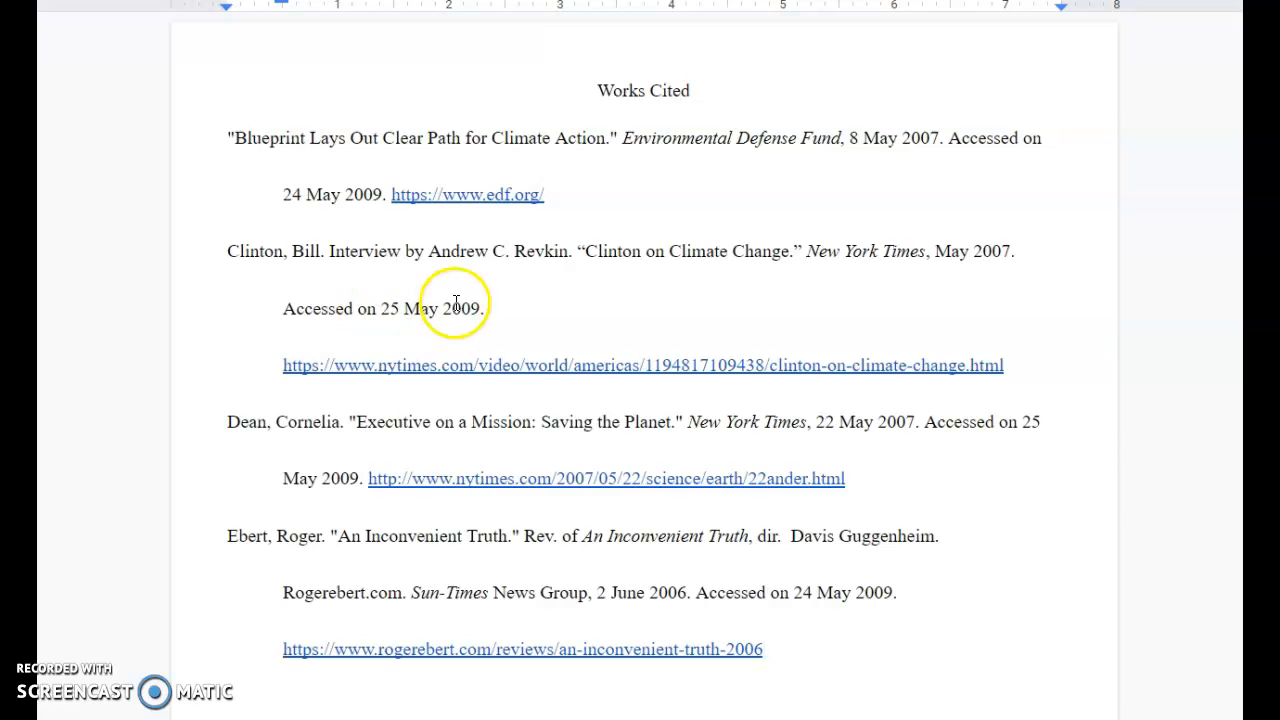
# Open the New York Times page linked in the "Clinton on Climate Change" citation, and return to the Works Cited document.
pyautogui.click(463, 368)
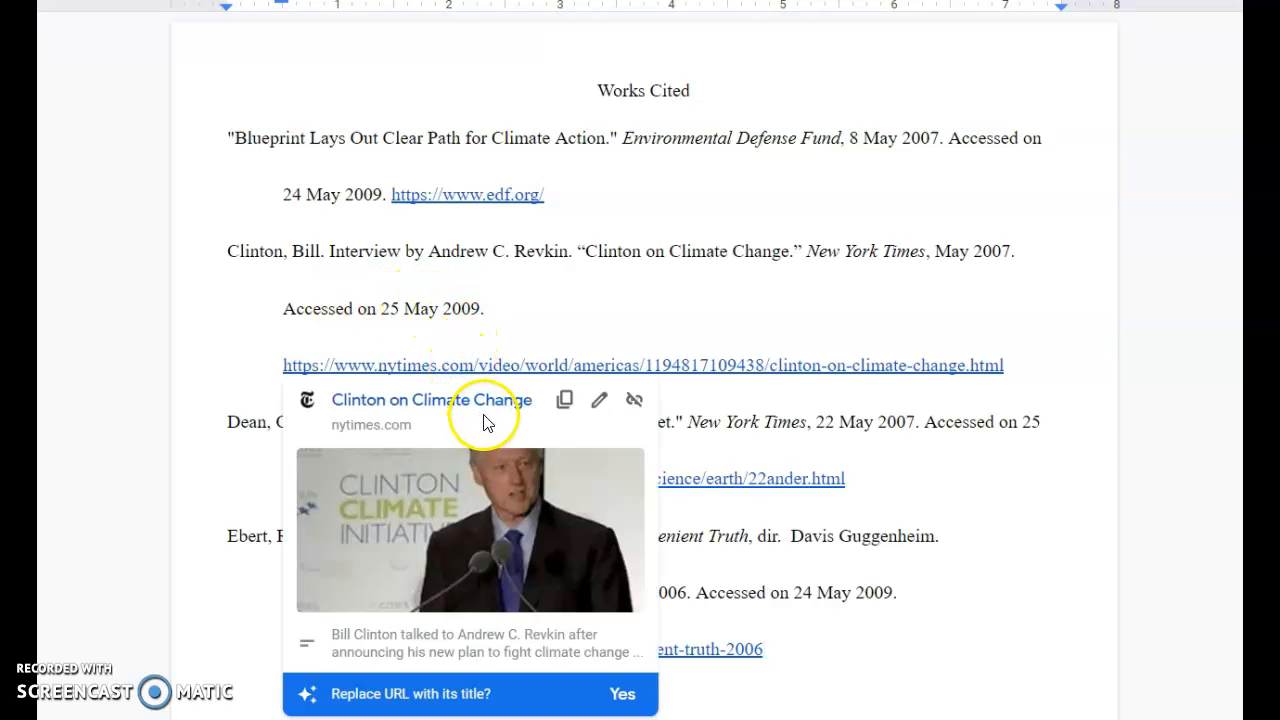
pyautogui.click(490, 541)
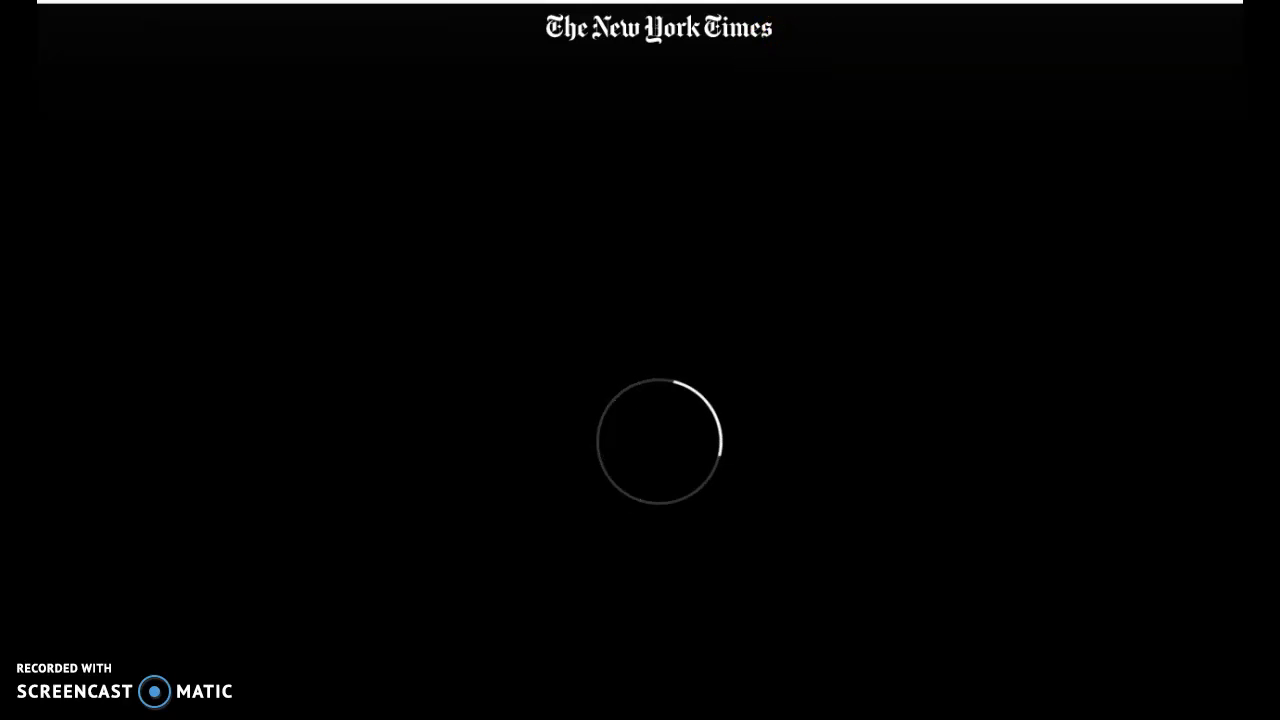
pyautogui.hotkey('ctrl', 'w')
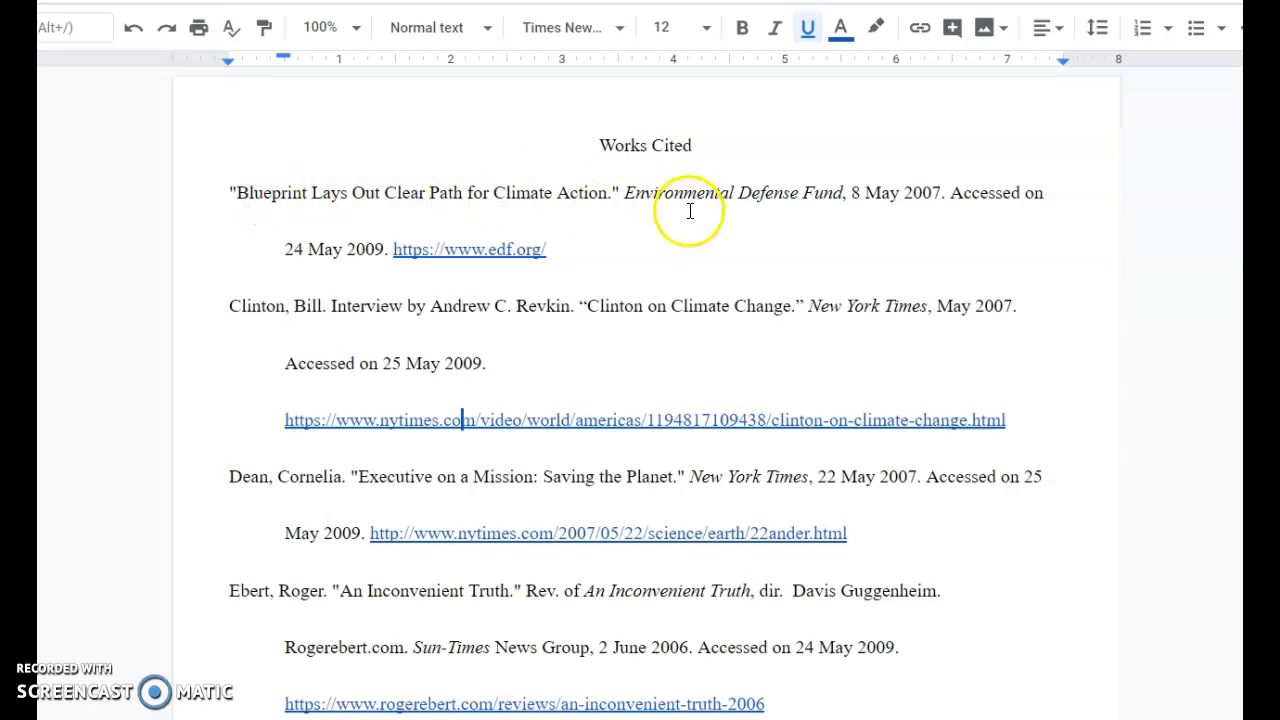
pyautogui.click(588, 190)
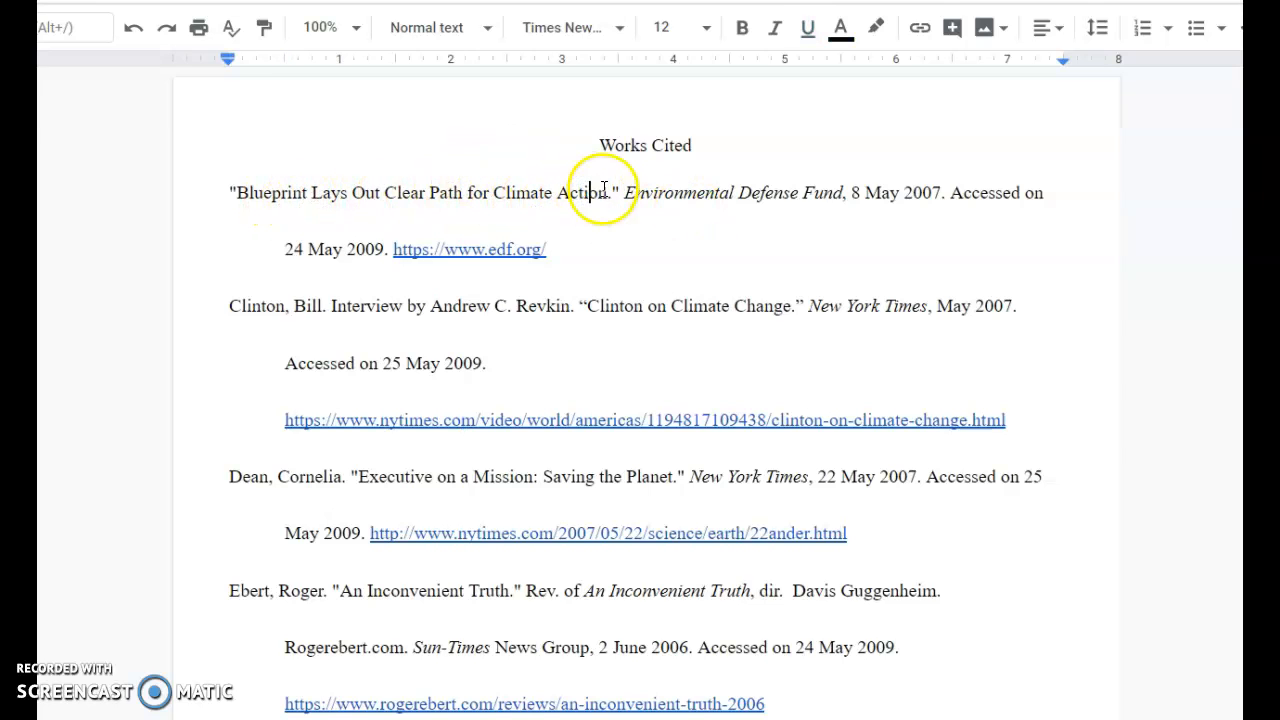
pyautogui.press('Delete')
pyautogui.write('i')
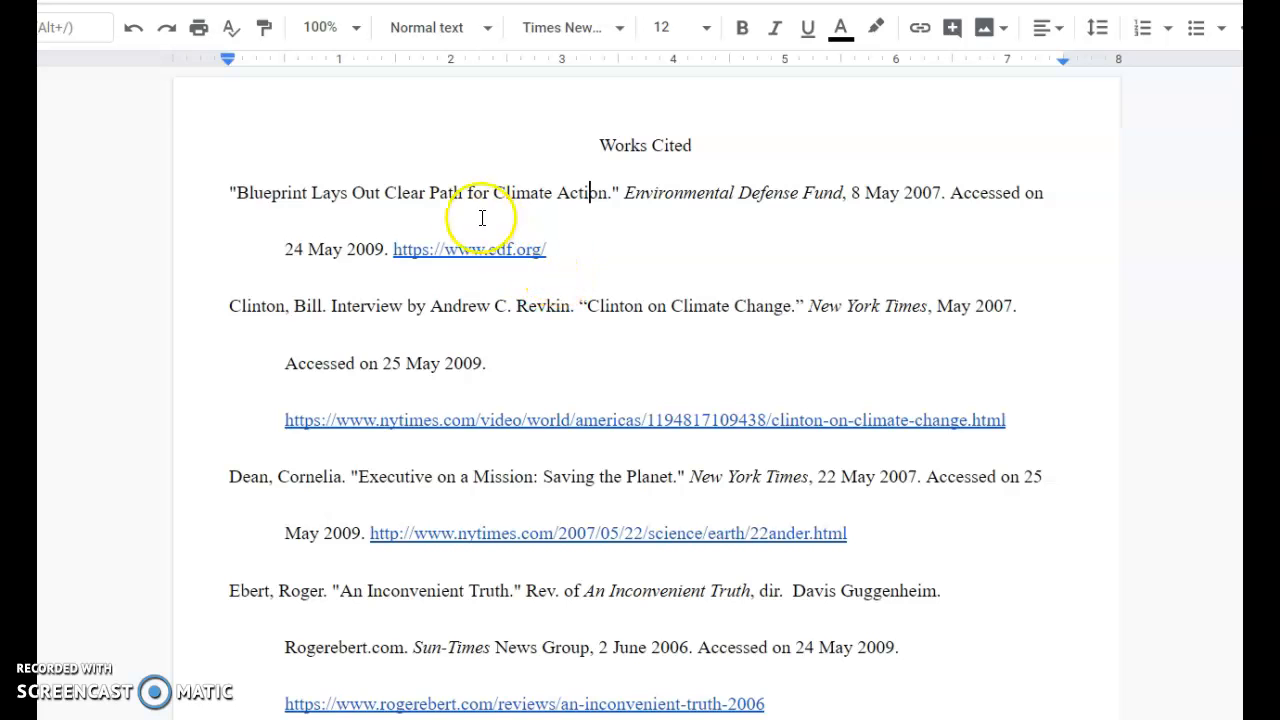
pyautogui.scroll(-2, 528, 414)
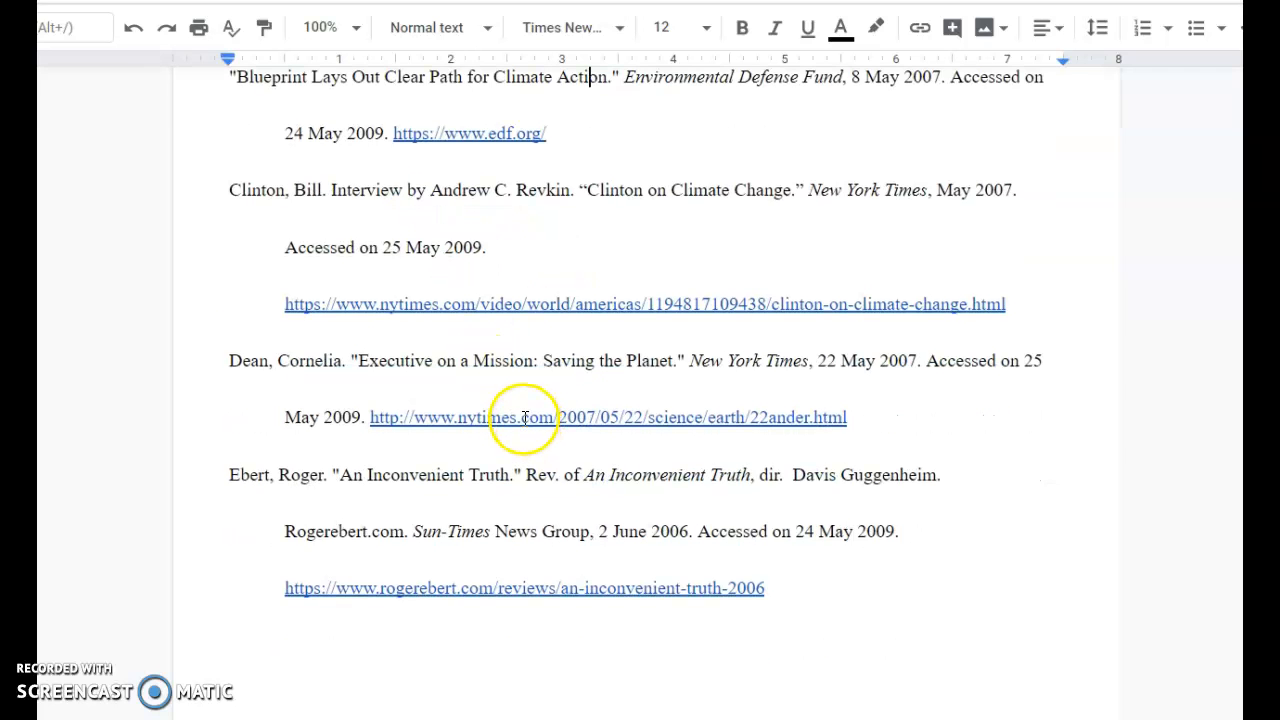
pyautogui.scroll(2, 524, 417)
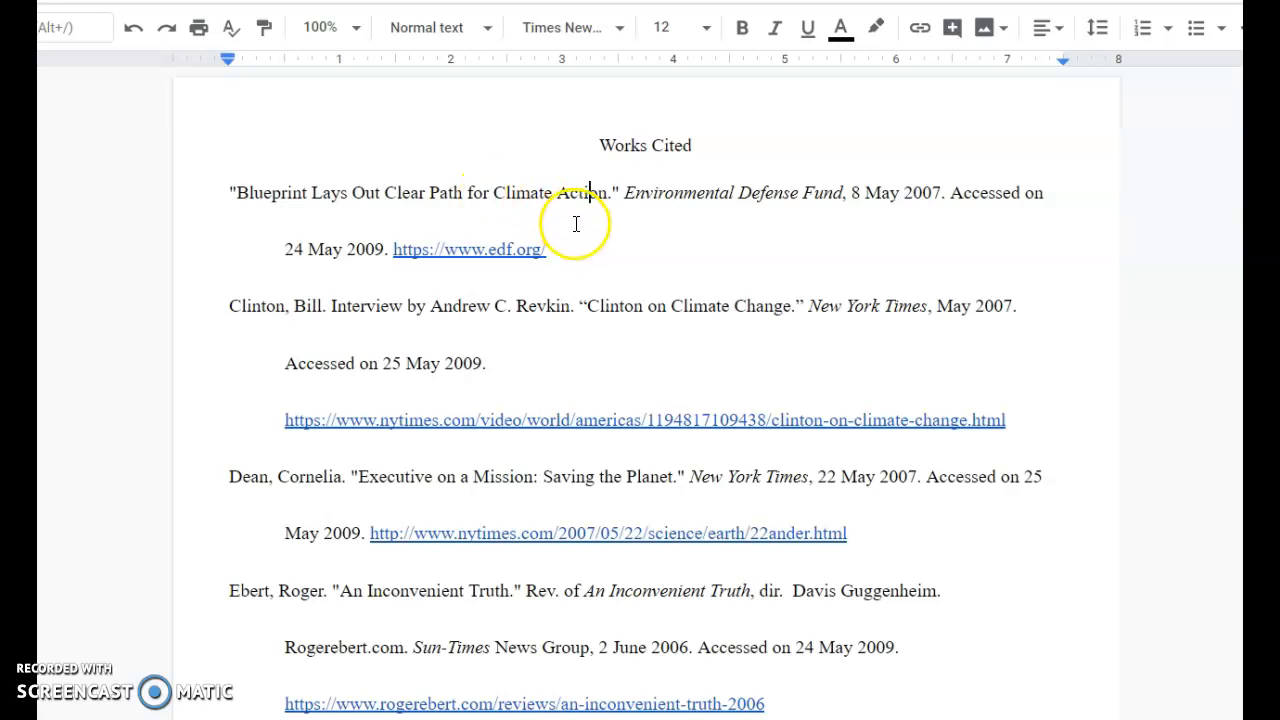
# Add the sample quotation ending "kkkg” (“Blueprint”)." after the edf.org URL to demonstrate an in-text citation.
pyautogui.click(625, 258)
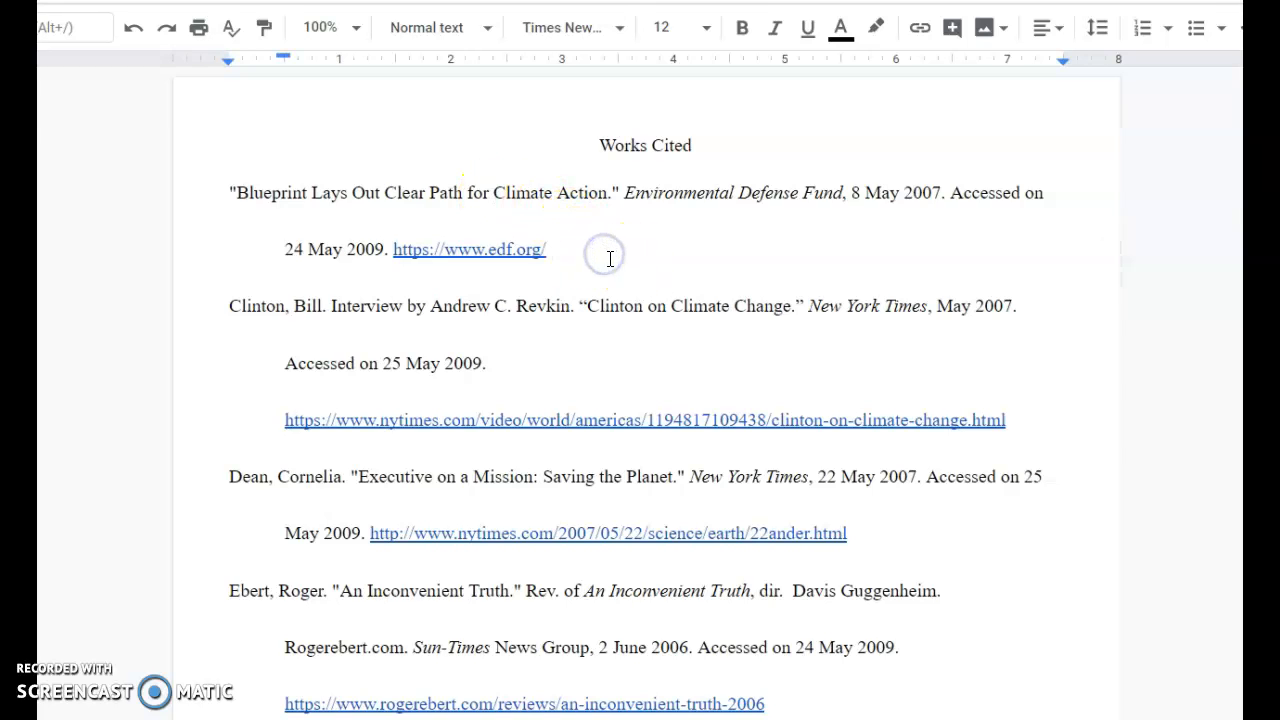
pyautogui.write('kkkg')
pyautogui.write('" ')
pyautogui.write('(')
pyautogui.press('BackSpace')
pyautogui.write('(“Blueprint')
pyautogui.write('")')
pyautogui.write('.')
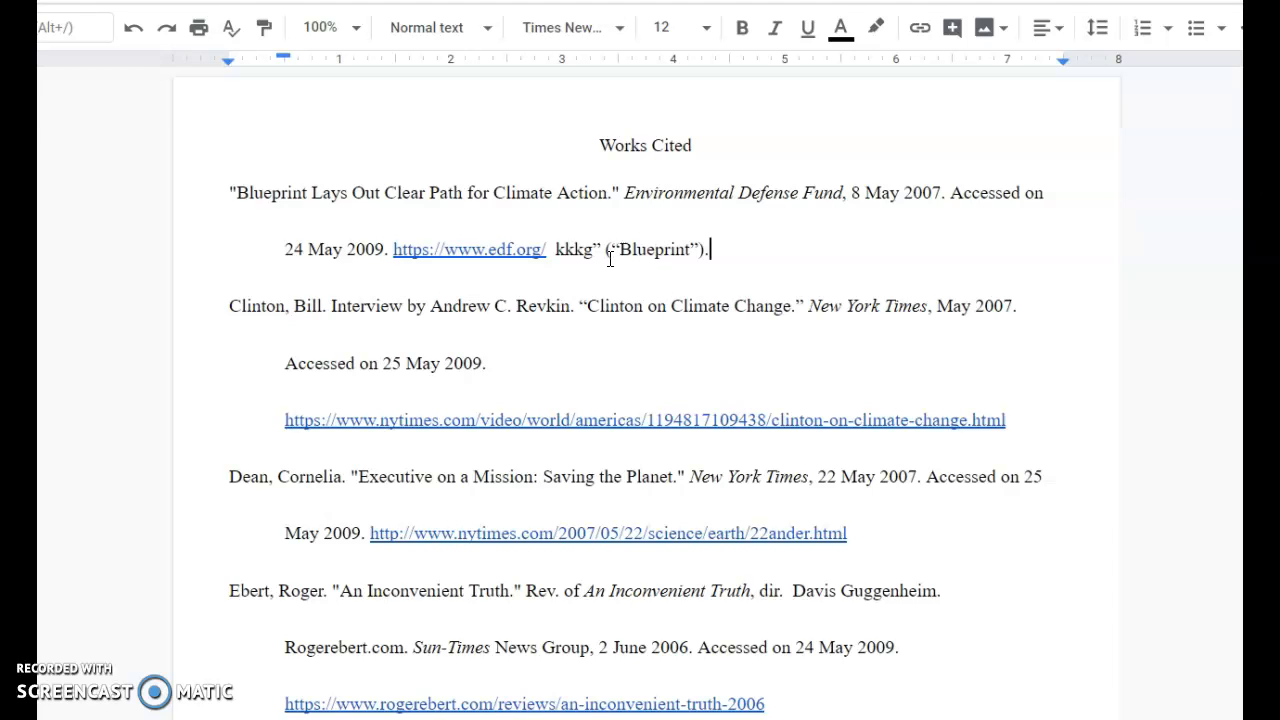
# Change the sample quotation's placeholder word to "klkg" and delete the whole sample in-text citation after the edf.org URL.
pyautogui.click(575, 251)
pyautogui.press('BackSpace')
pyautogui.write('l')
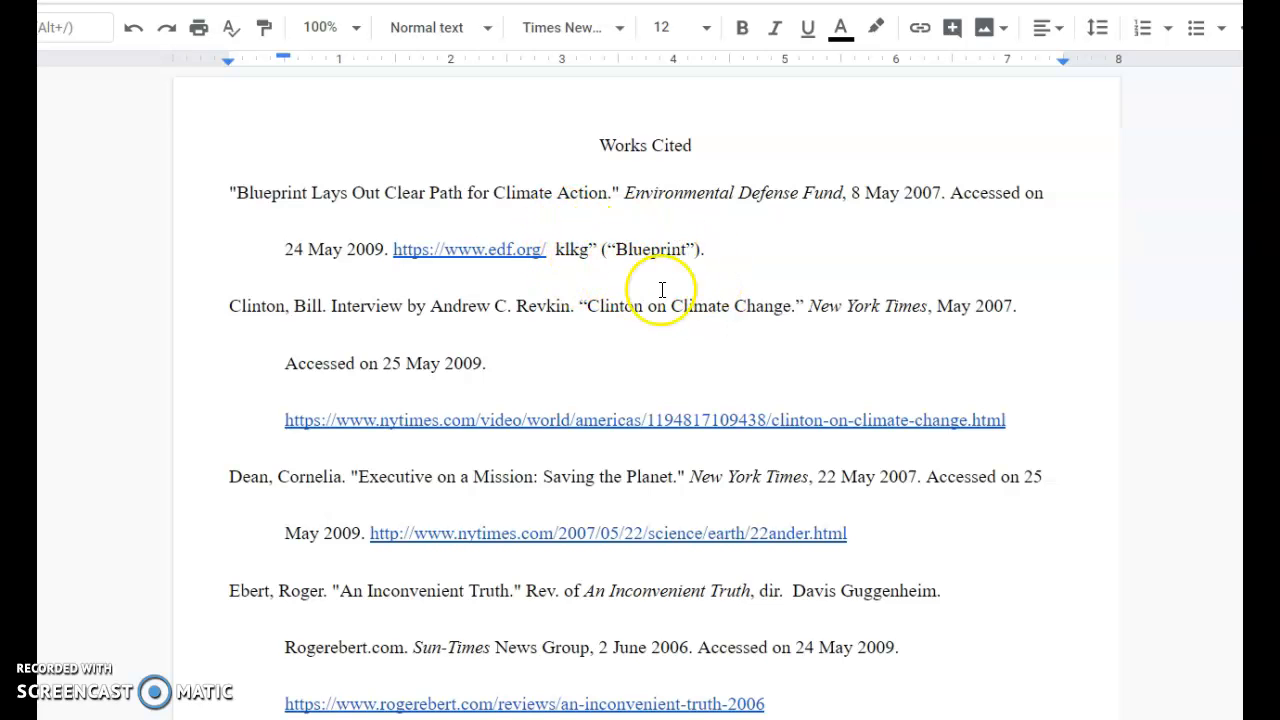
pyautogui.moveTo(725, 251); pyautogui.dragTo(557, 262)
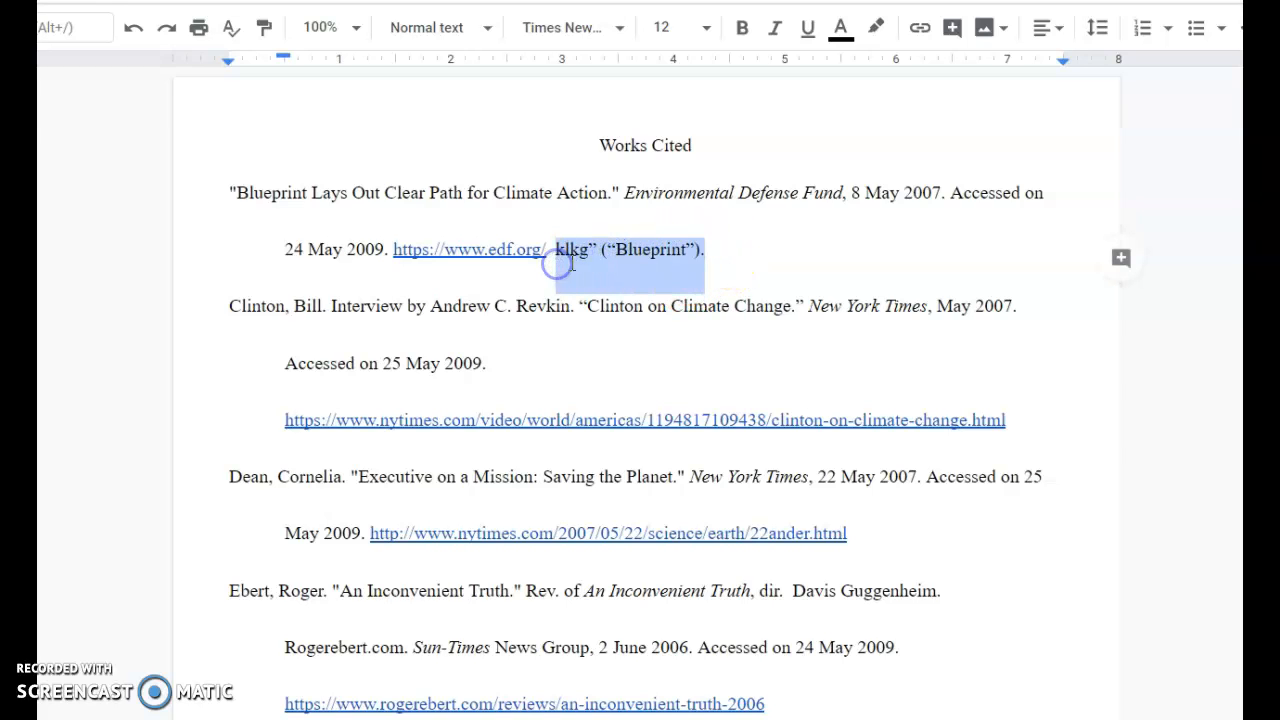
pyautogui.press('BackSpace')
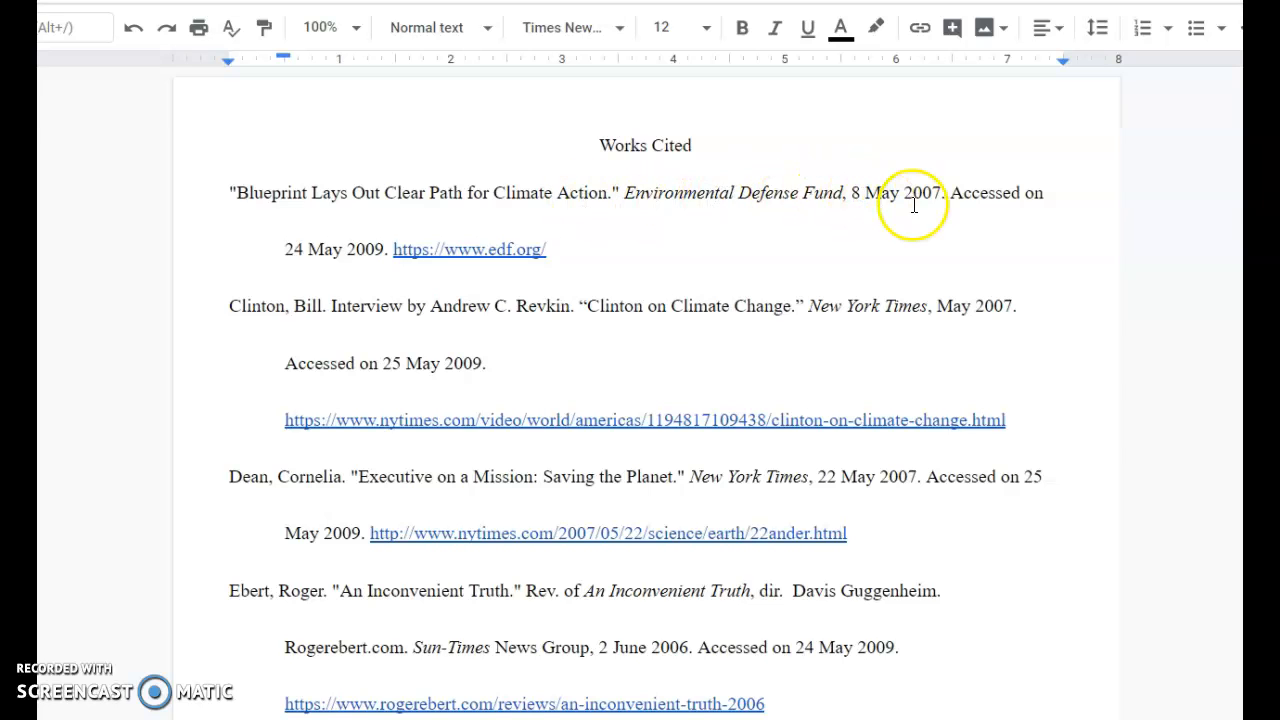
# Open the edf.org page linked in the "Blueprint" citation, closing its sign-up pop-up, and return to the Works Cited document.
pyautogui.click(500, 250)
pyautogui.click(515, 285)
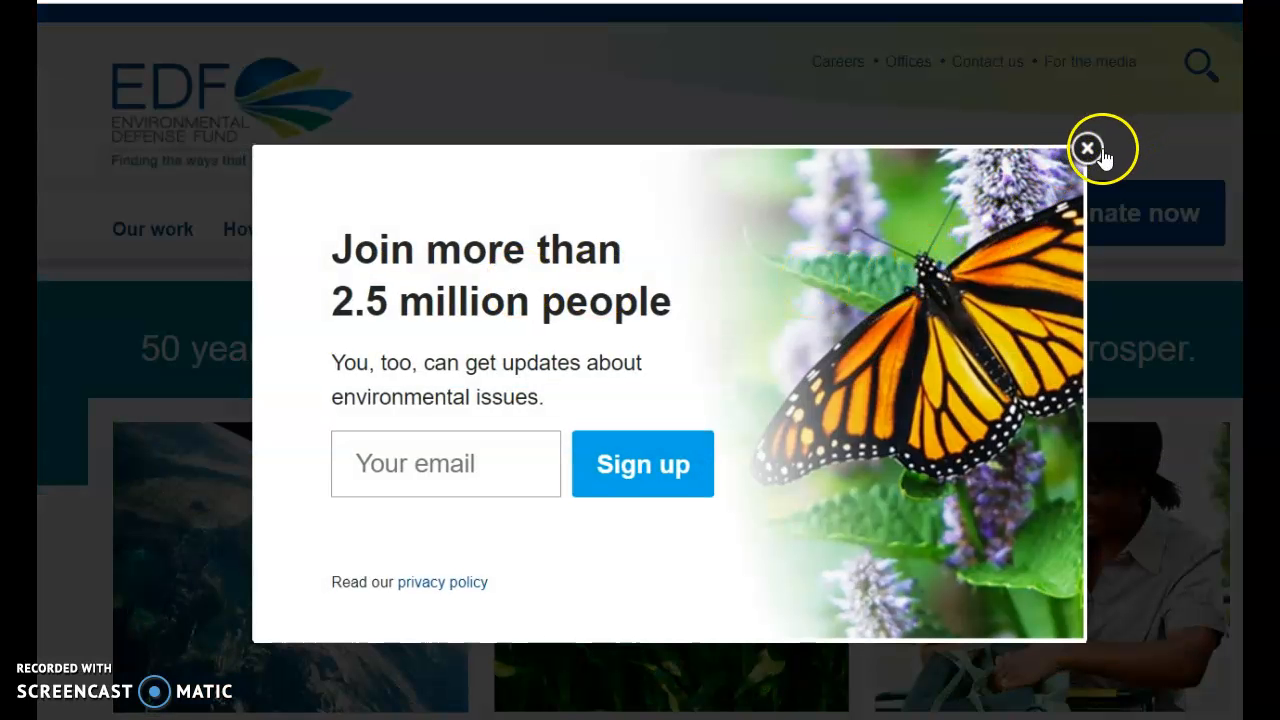
pyautogui.click(1088, 148)
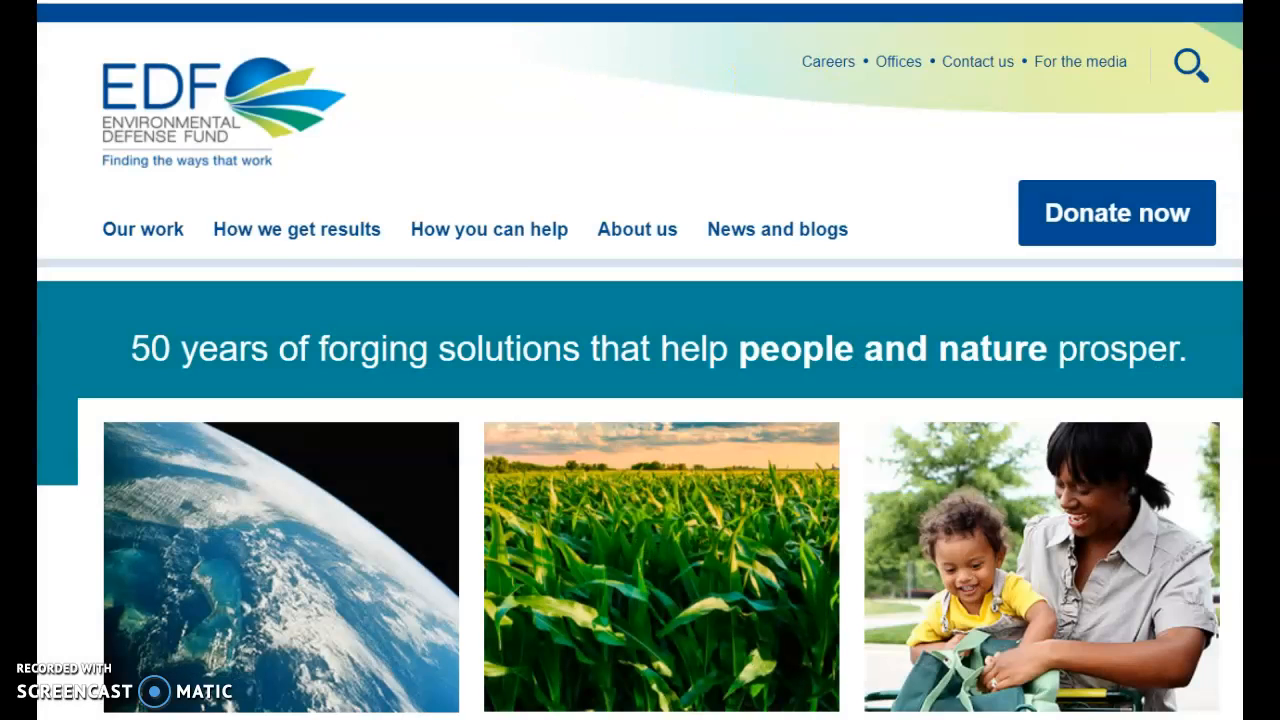
pyautogui.hotkey('ctrl', 'shift', 'Tab')
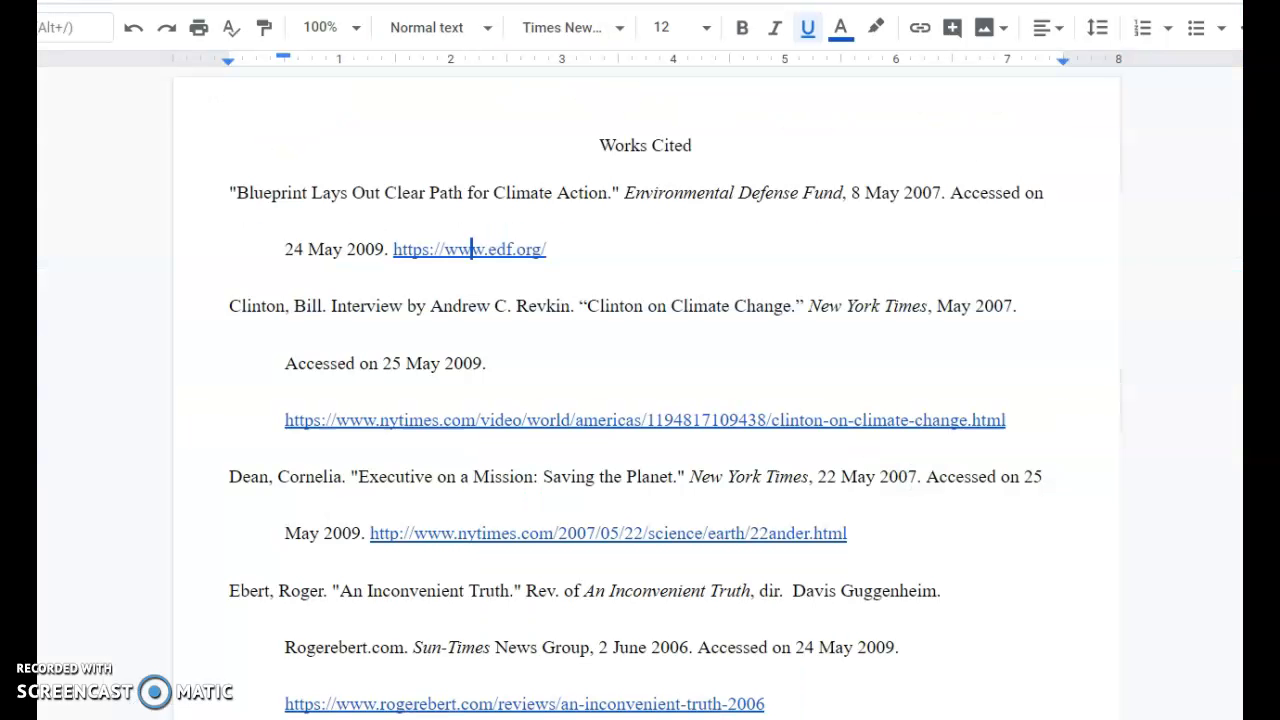